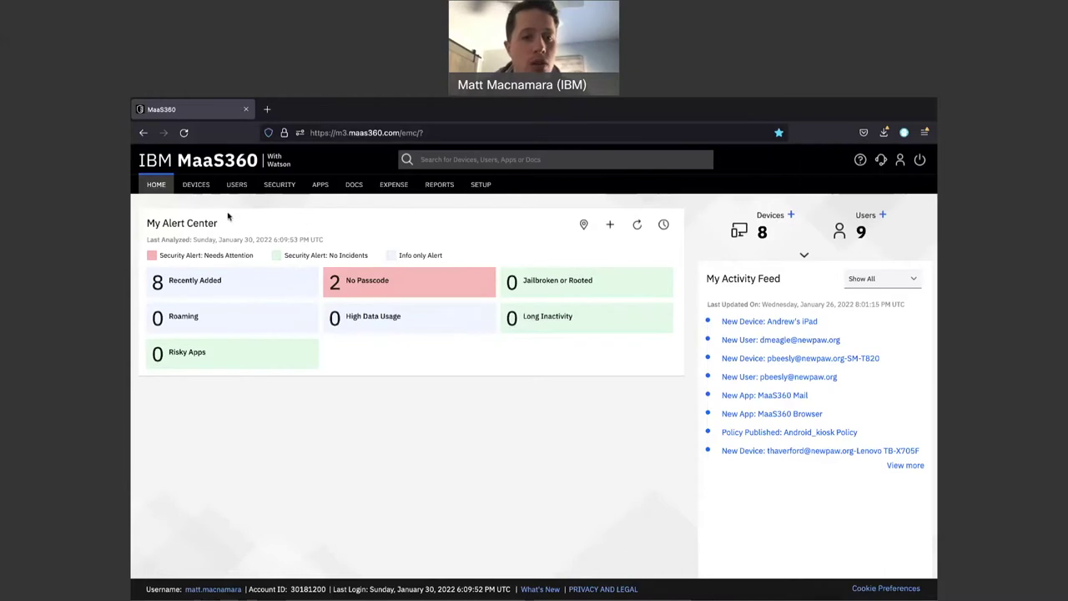
# - Examine the enrollment programs offered for iOS, Android, Windows and other platforms in the setup settings
pyautogui.click(194, 185)
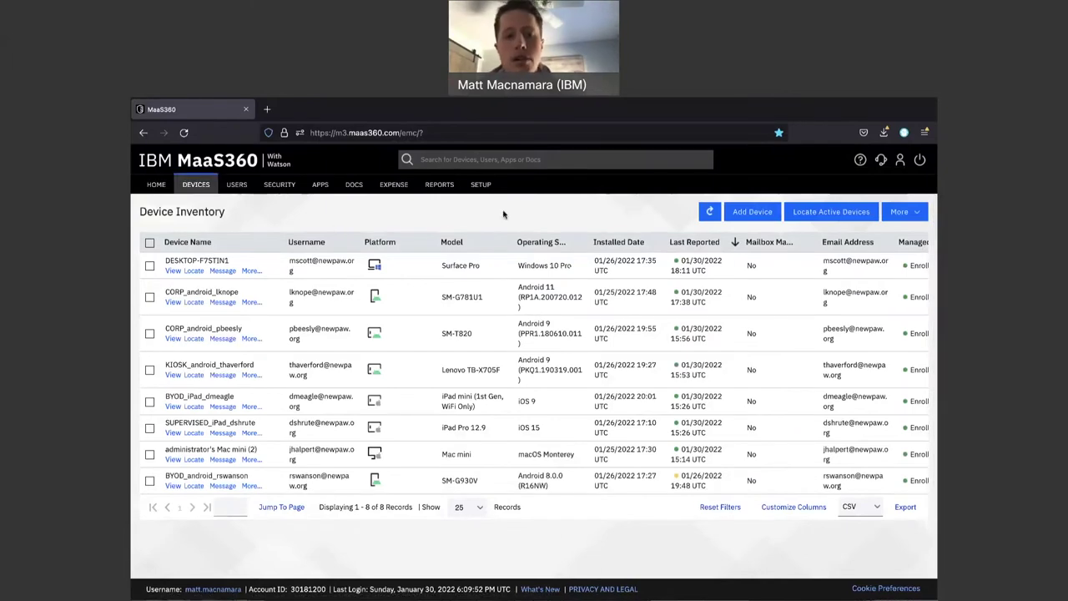
pyautogui.click(481, 186)
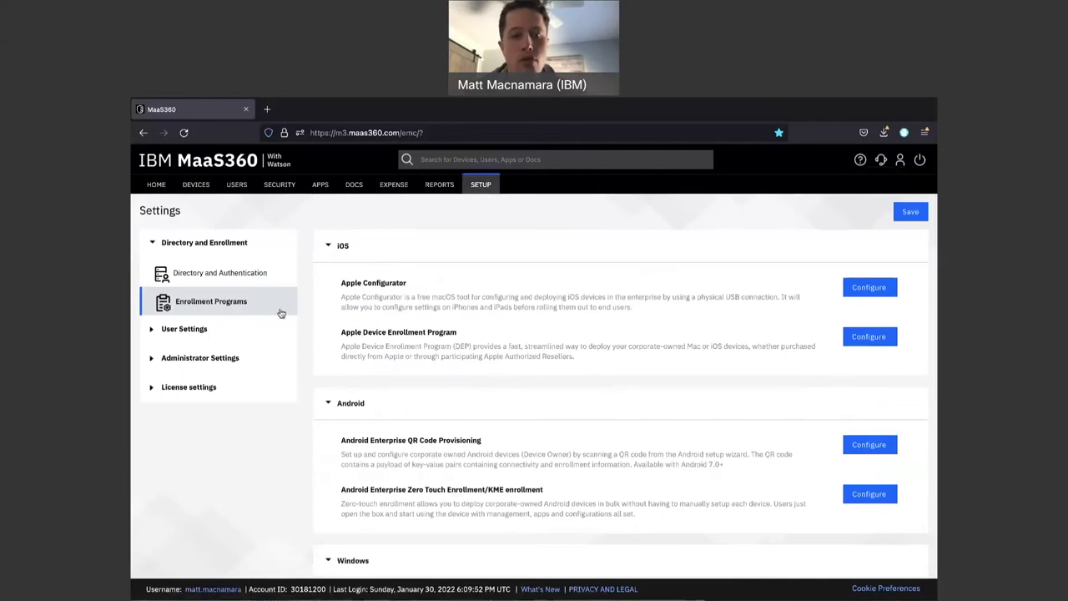
pyautogui.scroll(-5, 190, 467)
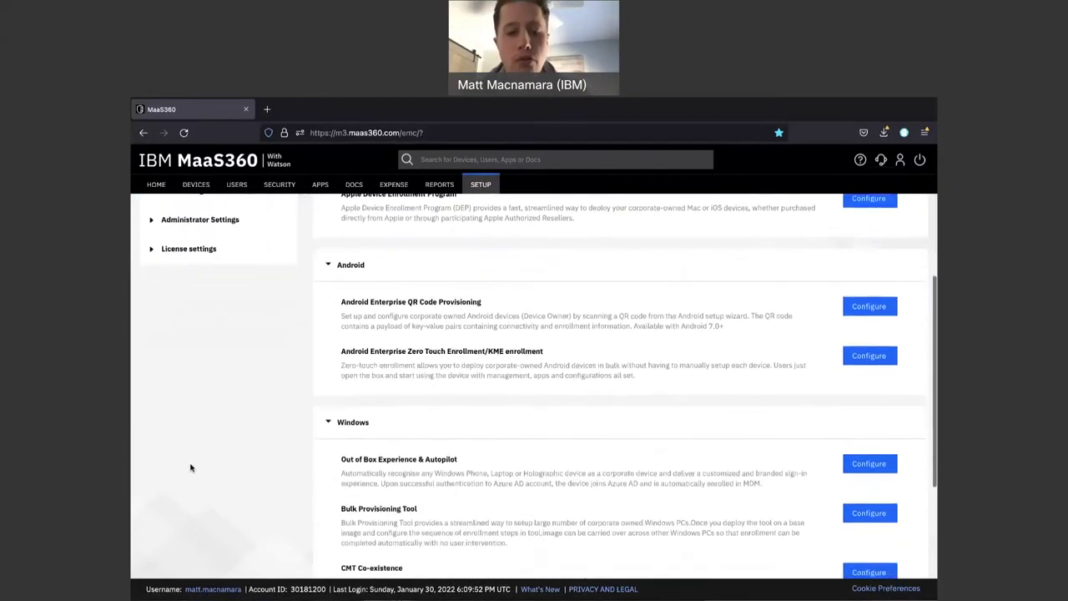
pyautogui.scroll(-1, 190, 468)
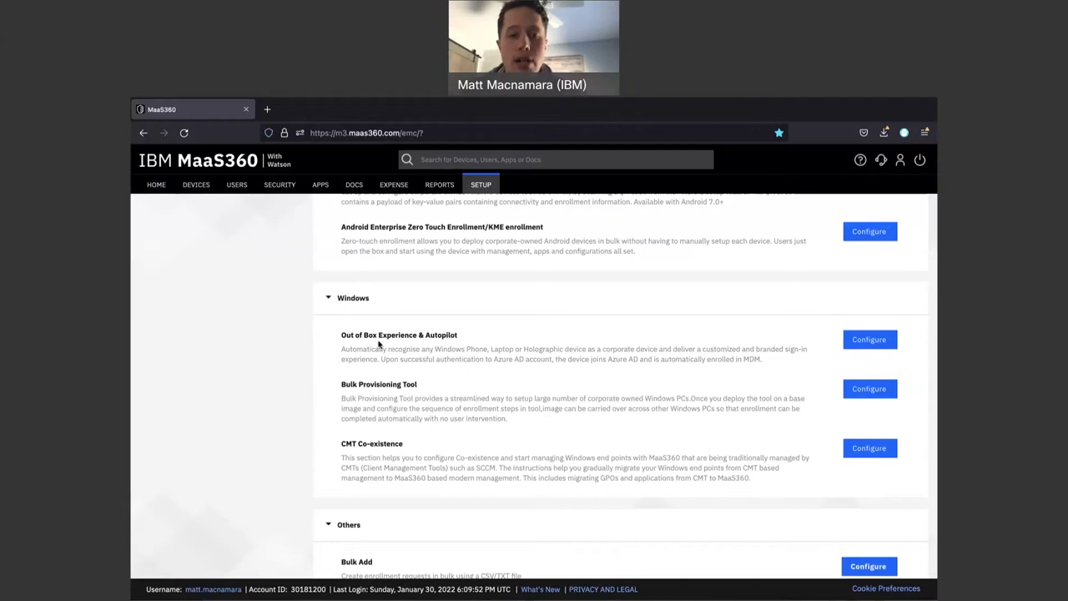
pyautogui.scroll(5, 378, 343)
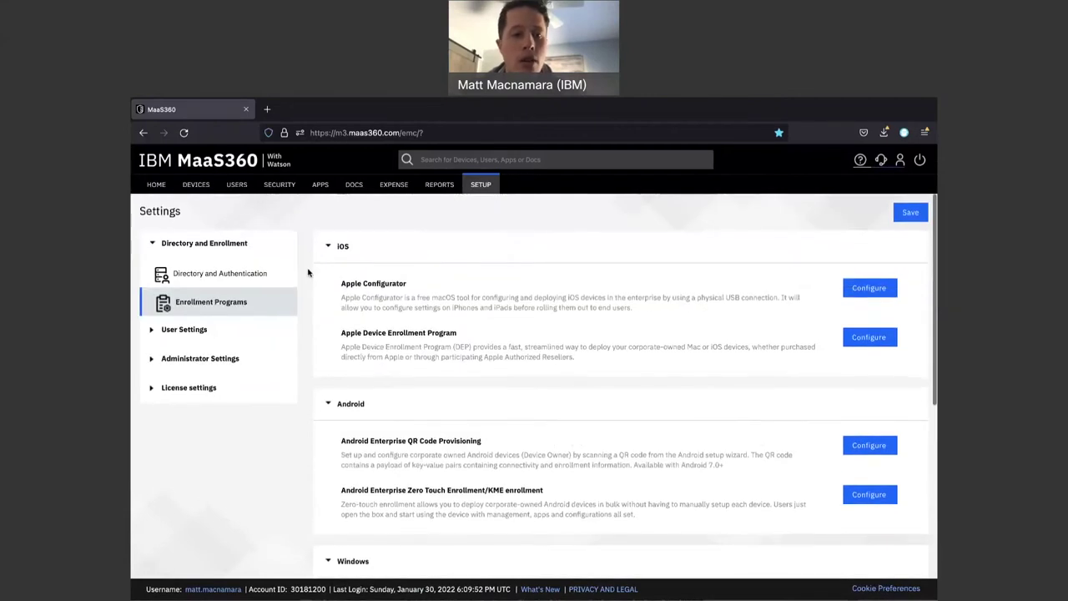
# - Open the Windows computer DESKTOP-F7STIN1 from the device inventory and examine its hardware, security, network and endpoint summary
pyautogui.moveTo(194, 185)
pyautogui.click(200, 204)
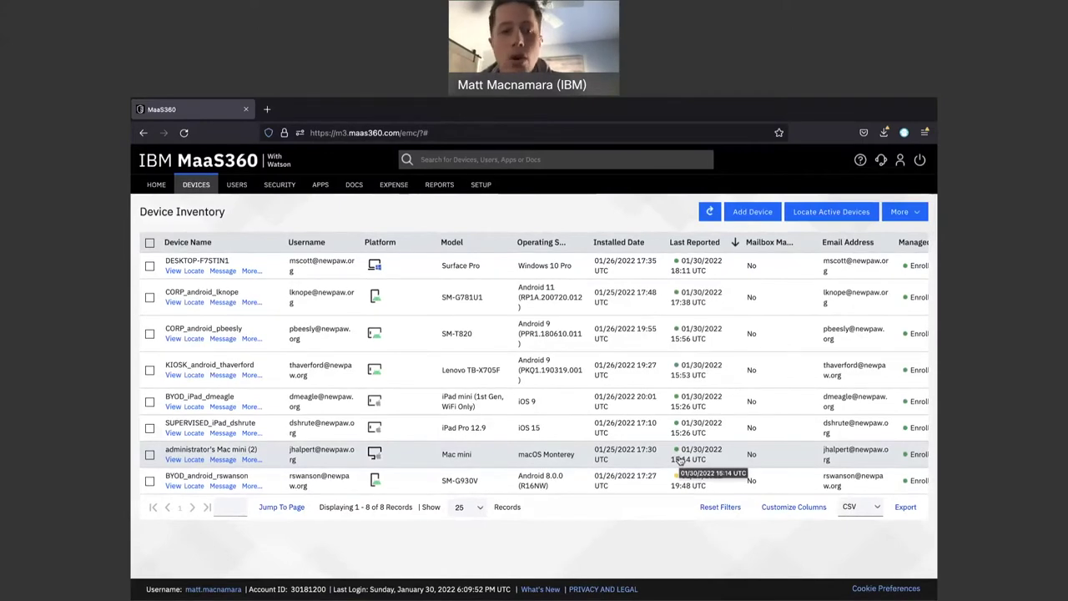
pyautogui.scroll(-1, 175, 274)
pyautogui.click(173, 263)
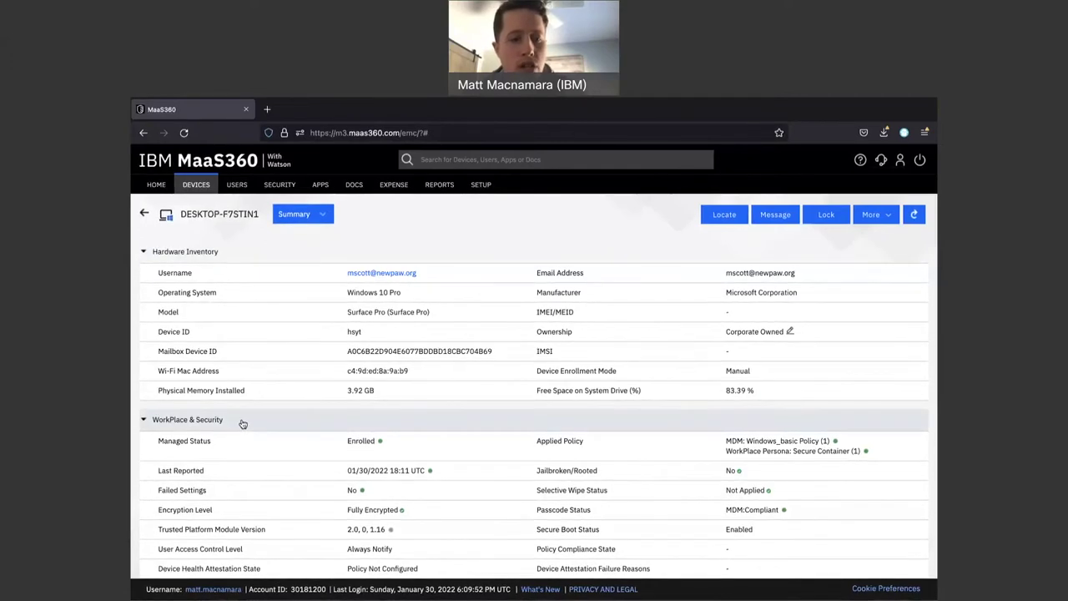
pyautogui.scroll(-1, 242, 424)
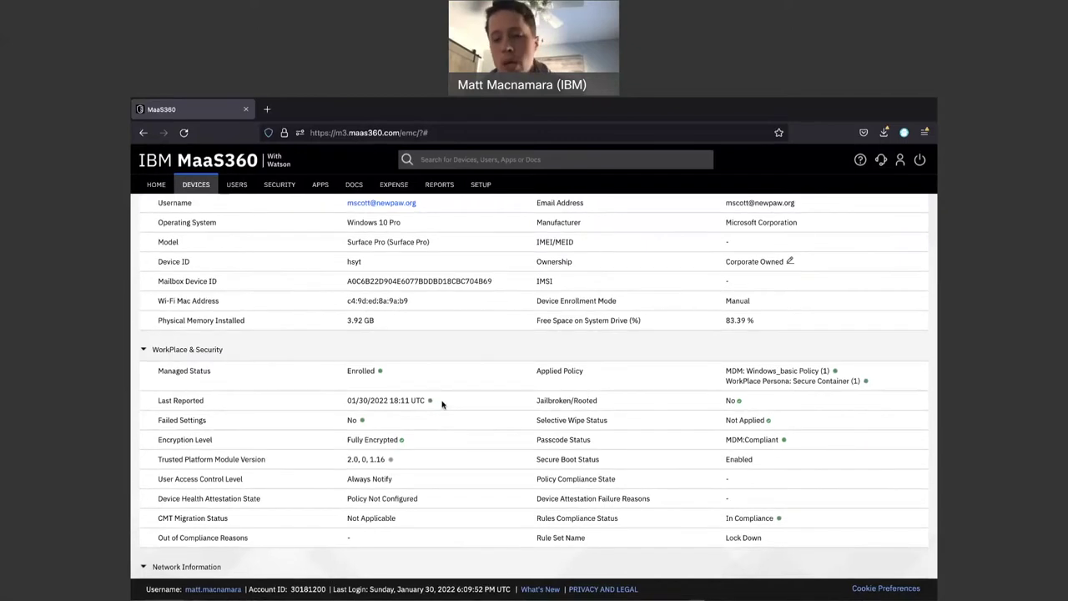
pyautogui.scroll(-2, 442, 404)
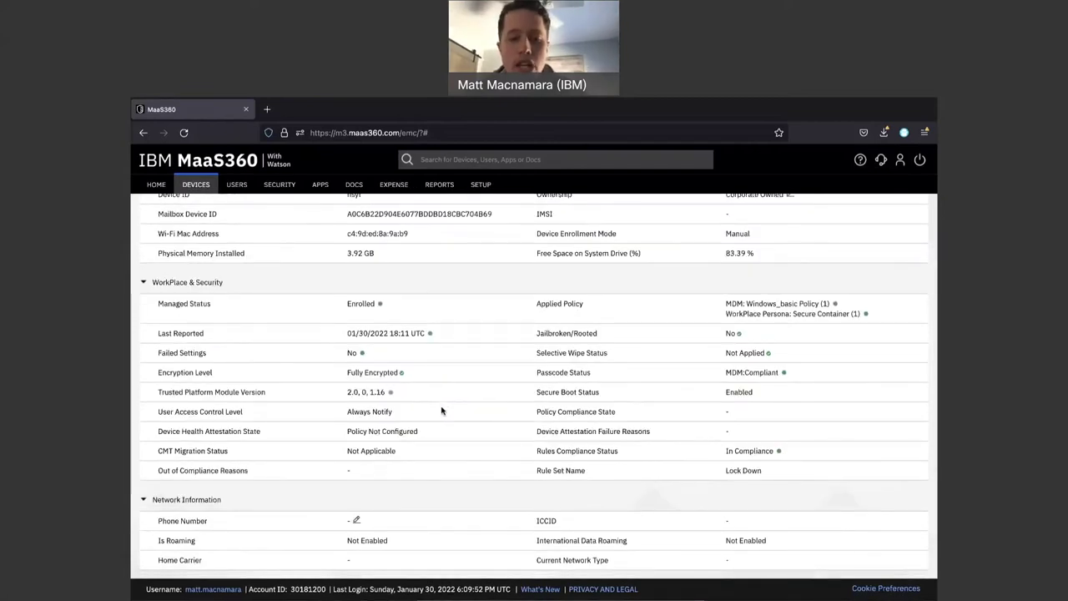
pyautogui.scroll(-4, 443, 410)
pyautogui.scroll(8, 440, 410)
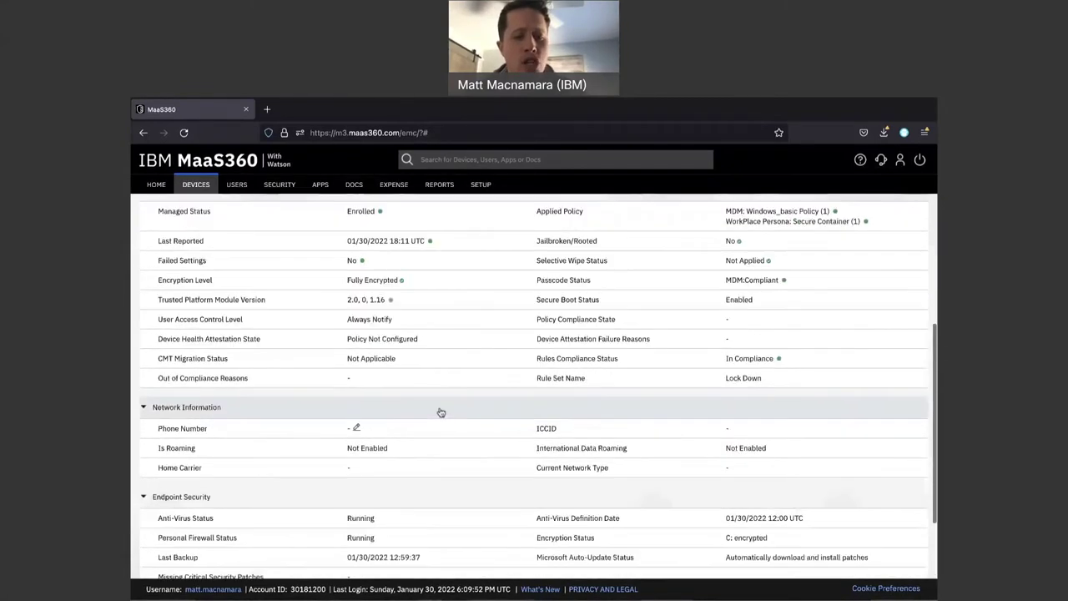
# - Examine the computer's Hardware & OS details, including its drives and installed OS patches
pyautogui.click(327, 218)
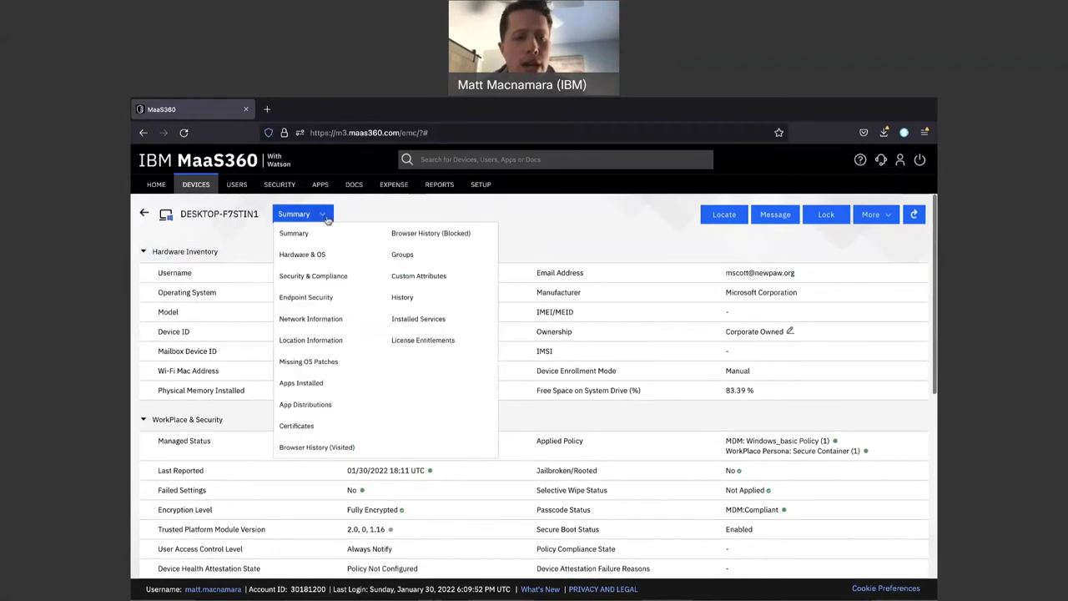
pyautogui.click(313, 254)
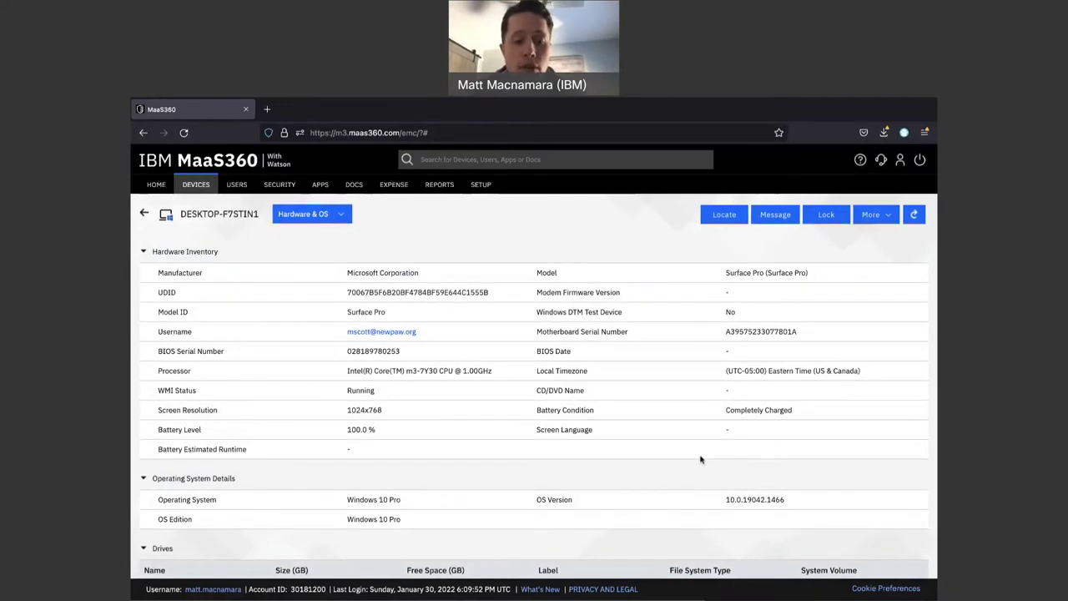
pyautogui.scroll(-4, 699, 459)
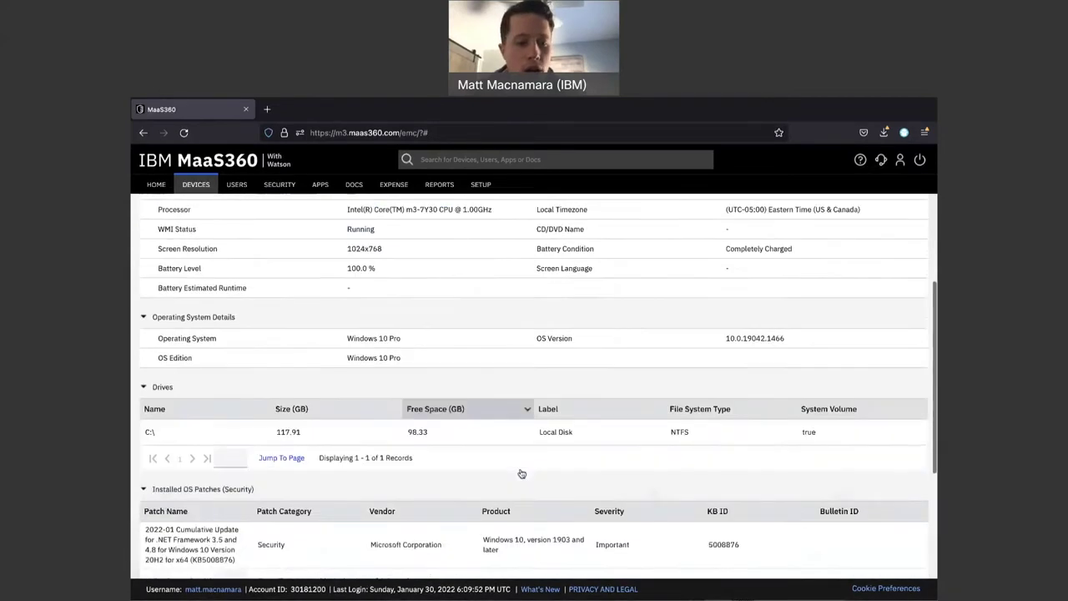
pyautogui.scroll(-4, 522, 473)
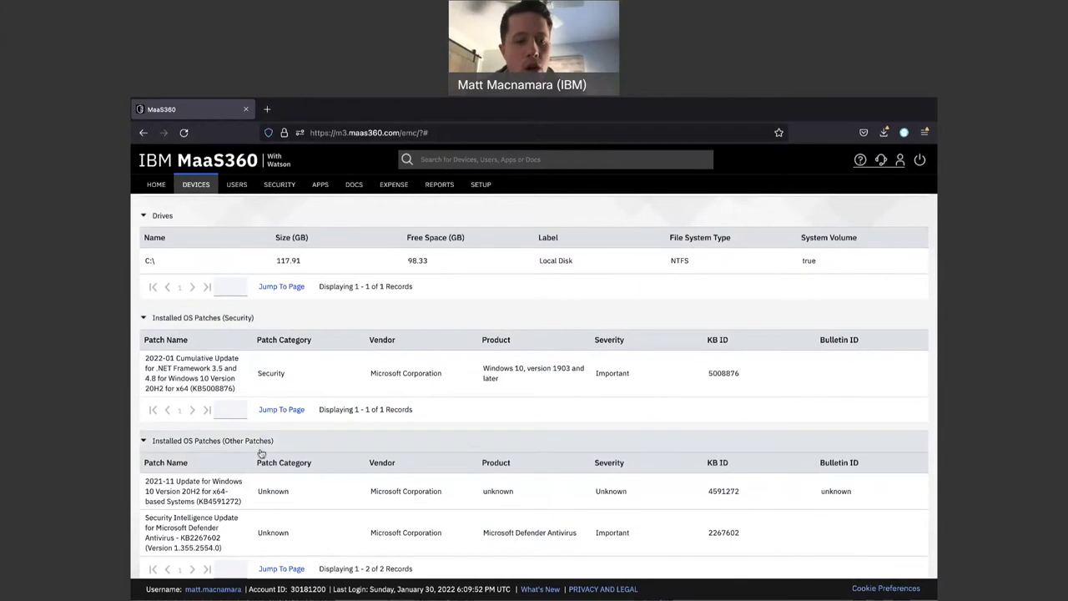
pyautogui.scroll(-1, 321, 445)
pyautogui.scroll(-1, 320, 444)
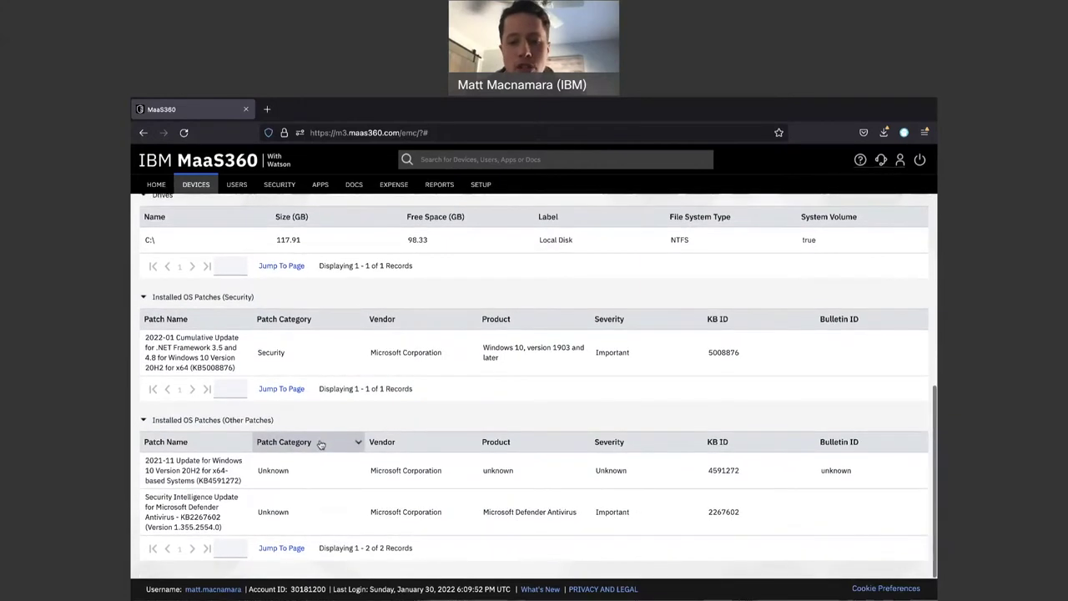
pyautogui.scroll(10, 320, 445)
# - Review the computer's Endpoint Security details and its list of installed apps, including the available export formats
pyautogui.click(343, 217)
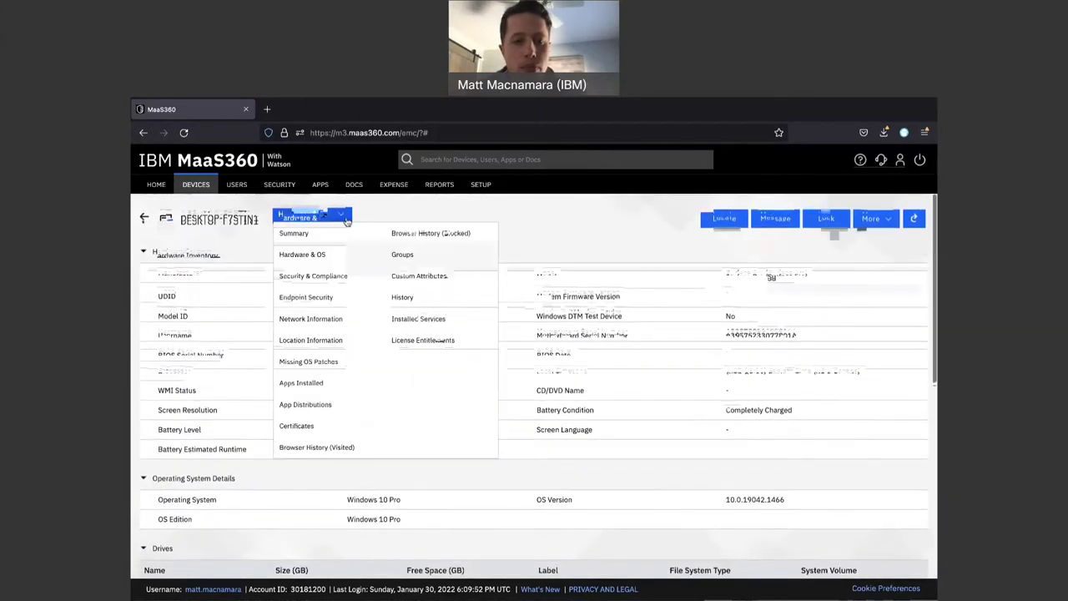
pyautogui.click(318, 299)
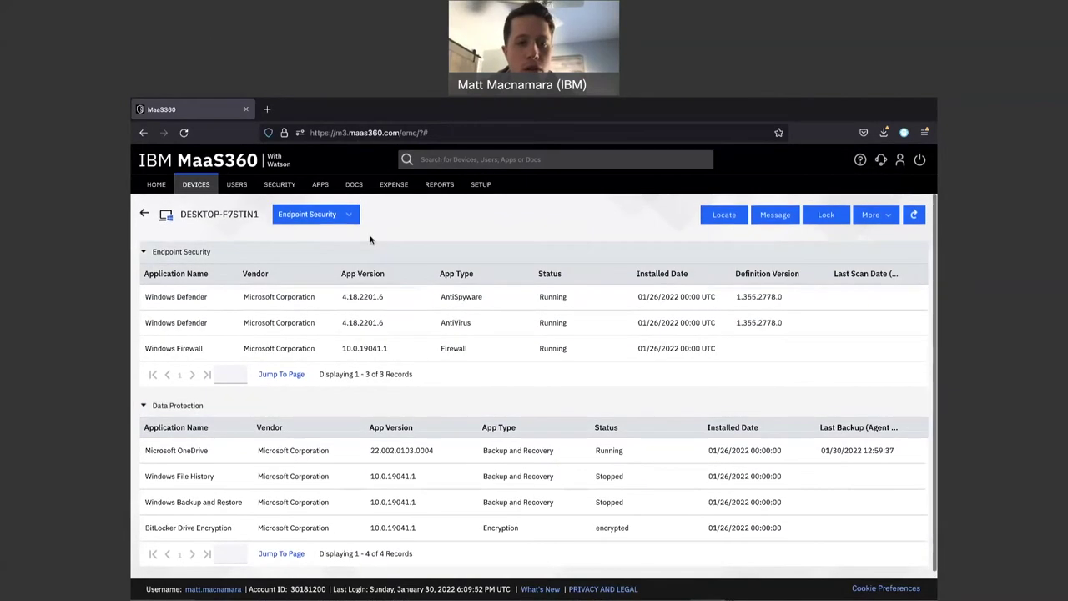
pyautogui.click(342, 215)
pyautogui.click(317, 381)
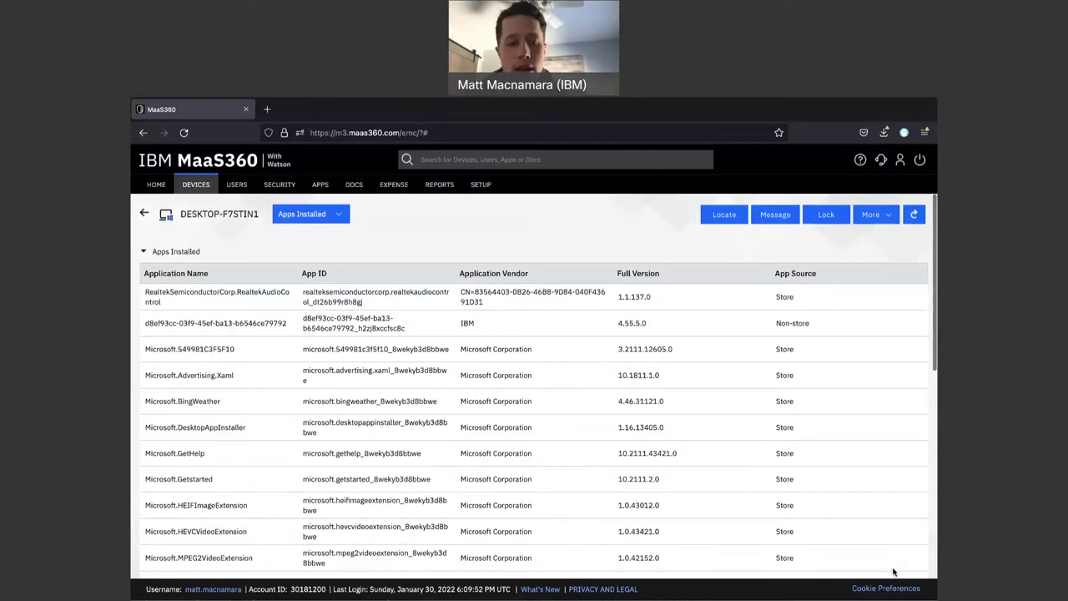
pyautogui.scroll(-10, 849, 439)
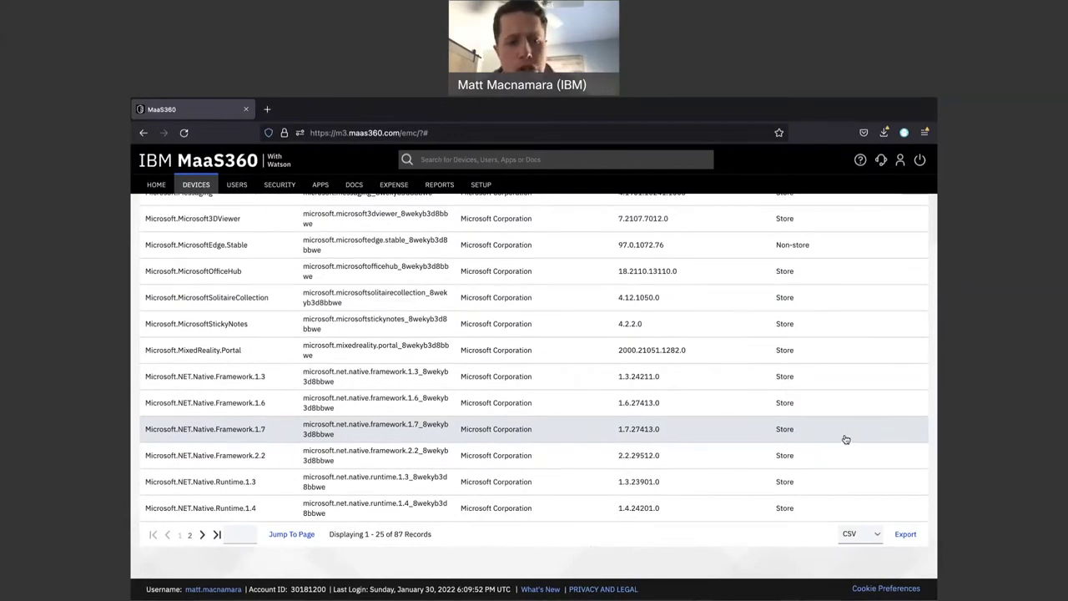
pyautogui.click(872, 539)
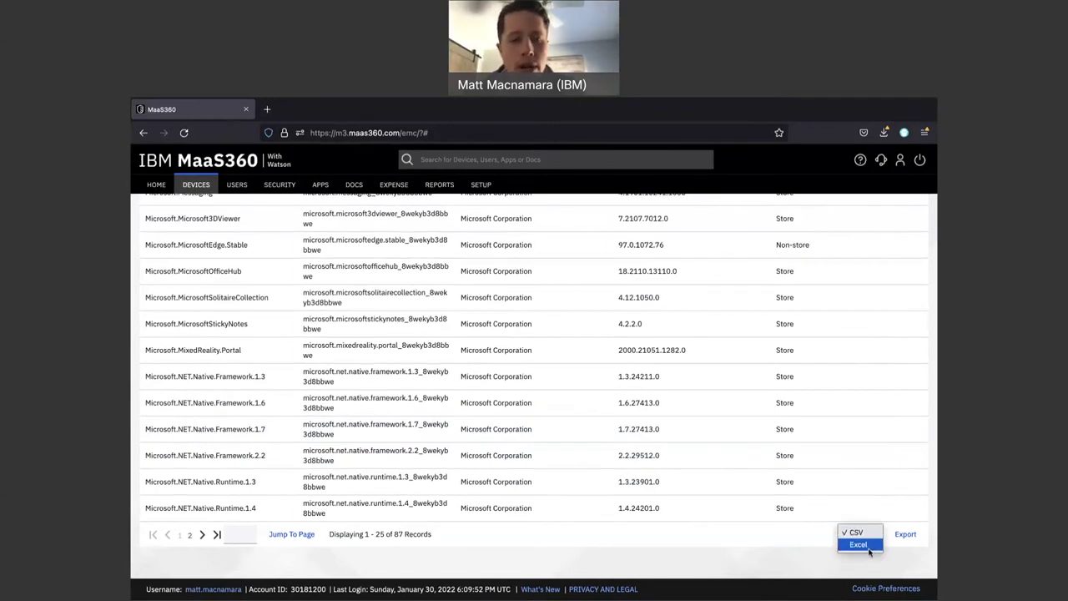
pyautogui.scroll(10, 747, 406)
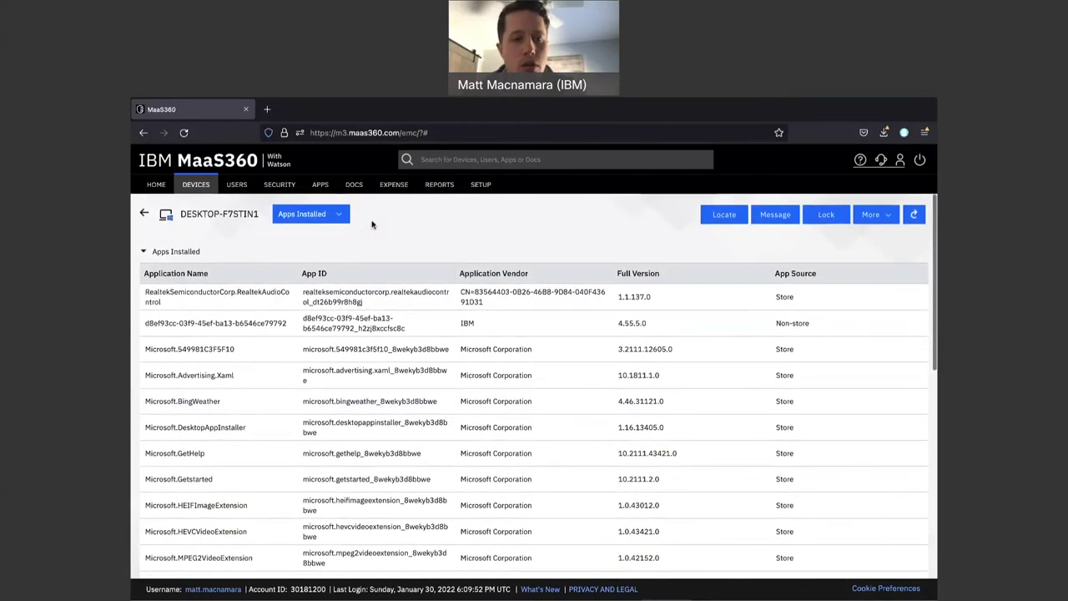
pyautogui.click(341, 216)
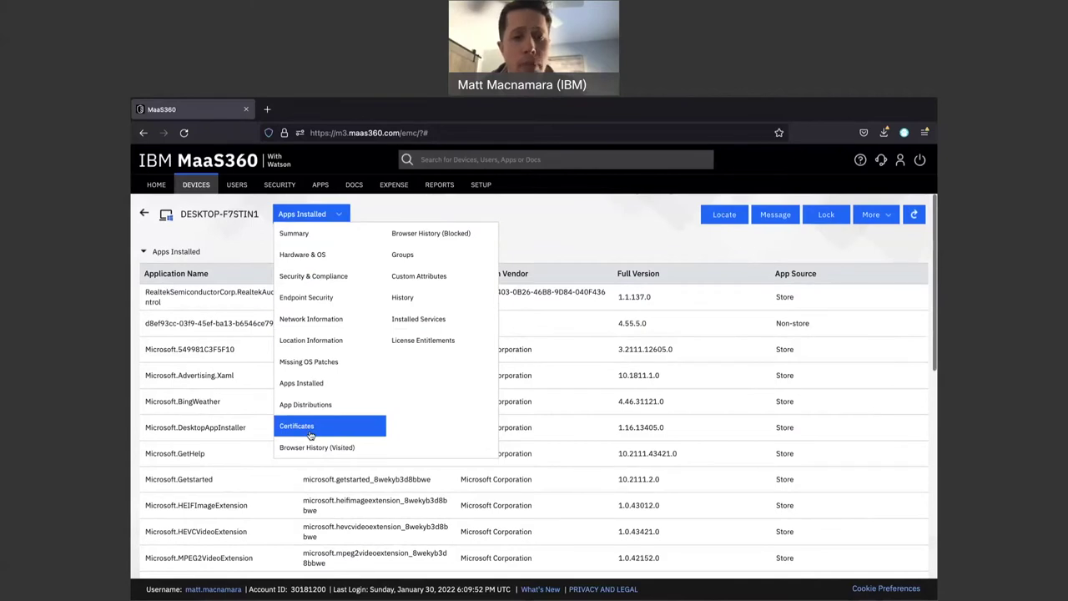
pyautogui.click(619, 219)
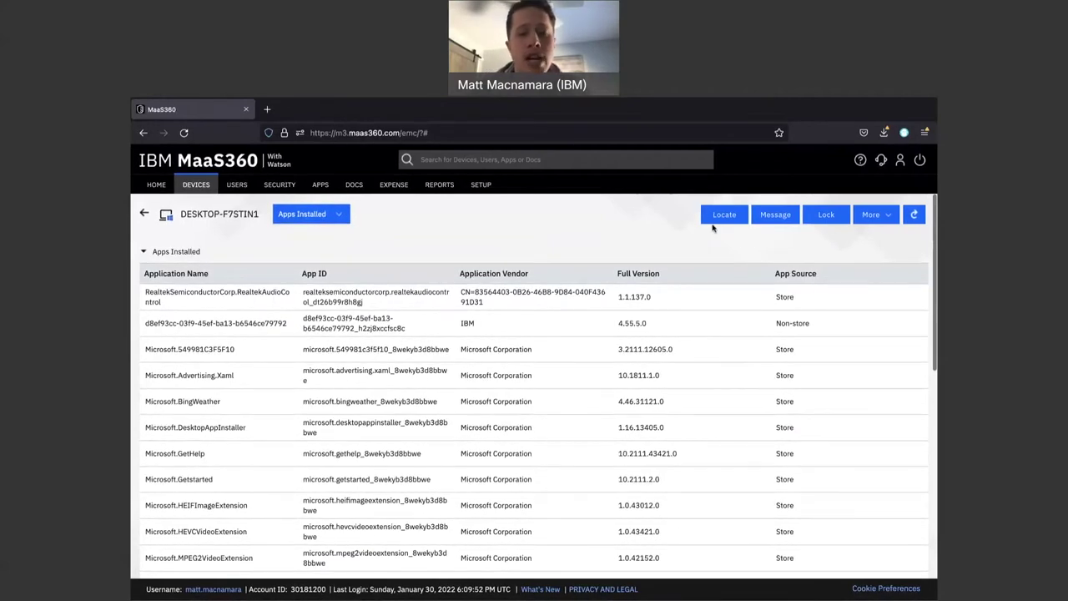
pyautogui.click(868, 217)
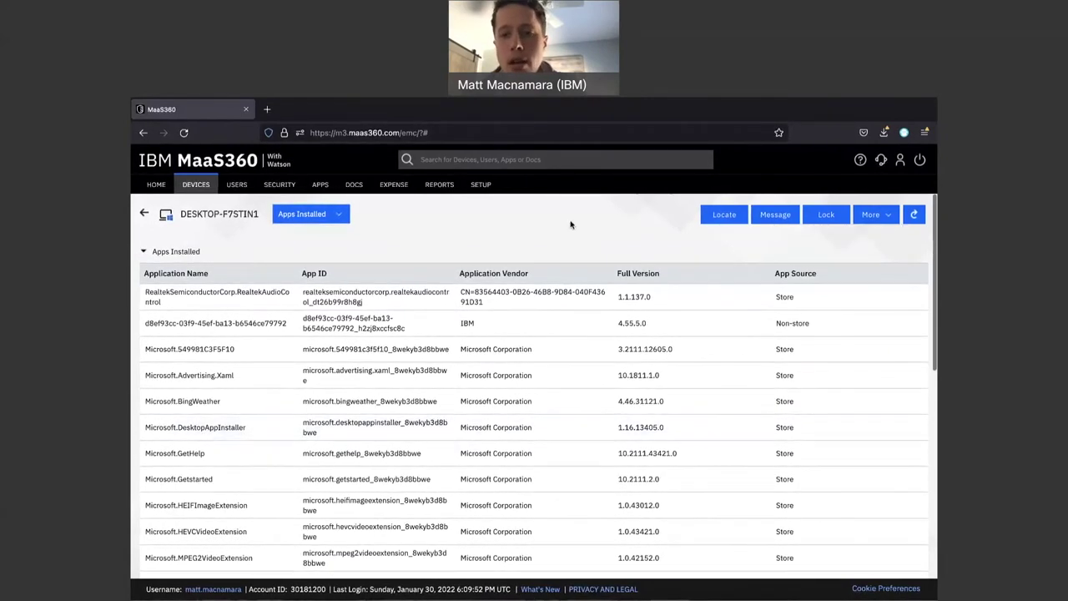
# - Locate DESKTOP-F7STIN1 on the map and view its Location Information history
pyautogui.click(725, 217)
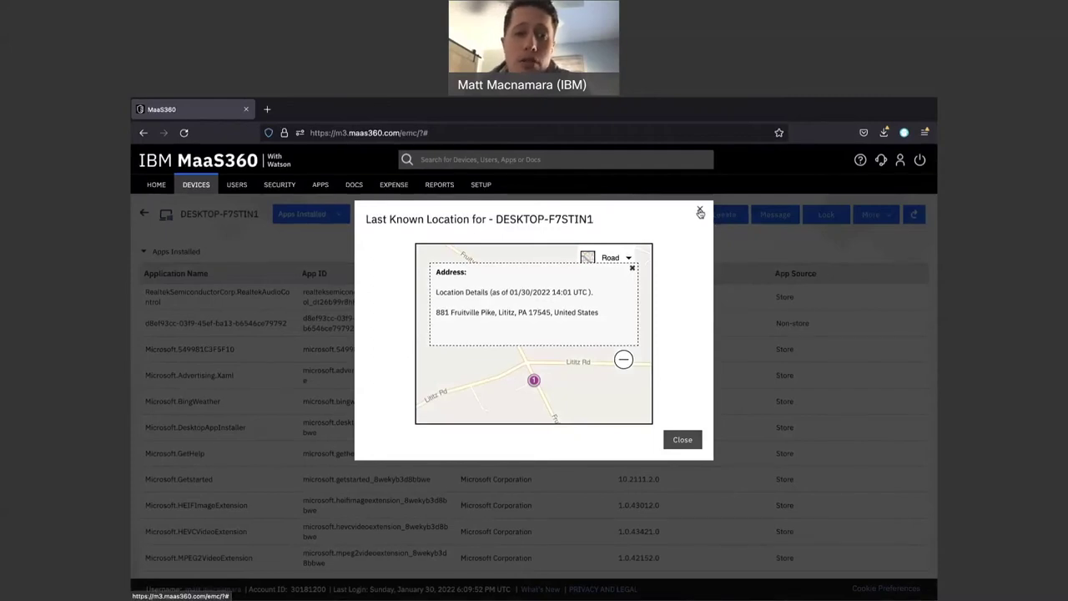
pyautogui.click(699, 211)
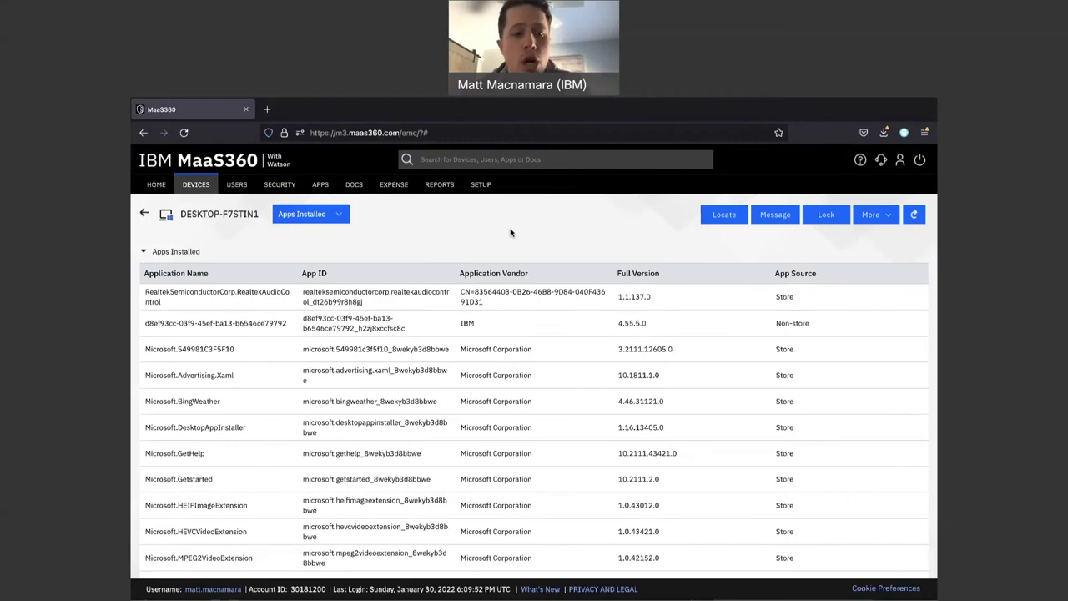
pyautogui.click(338, 215)
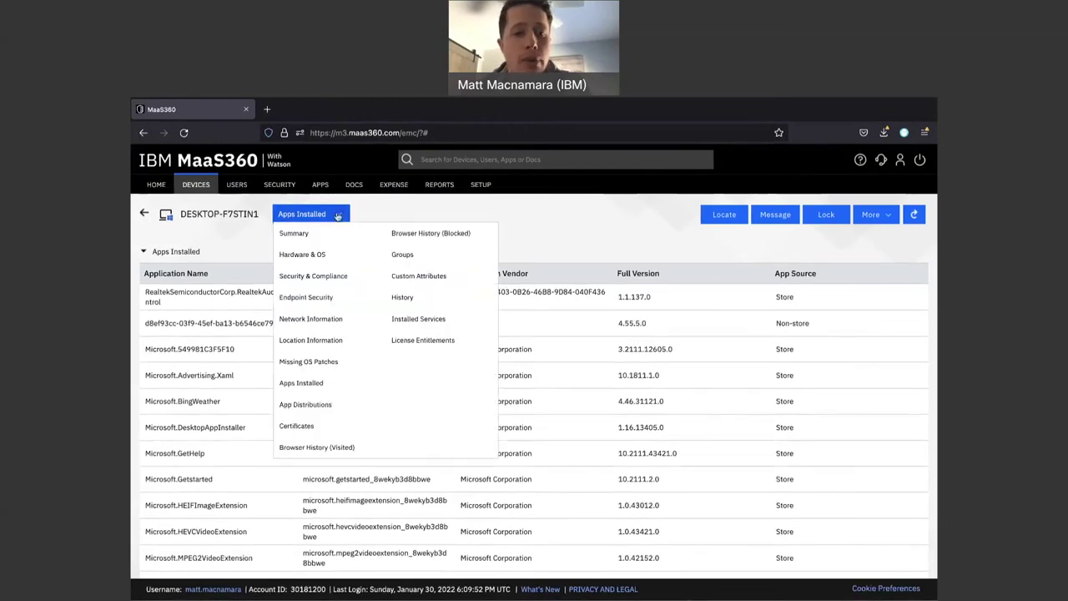
pyautogui.click(303, 343)
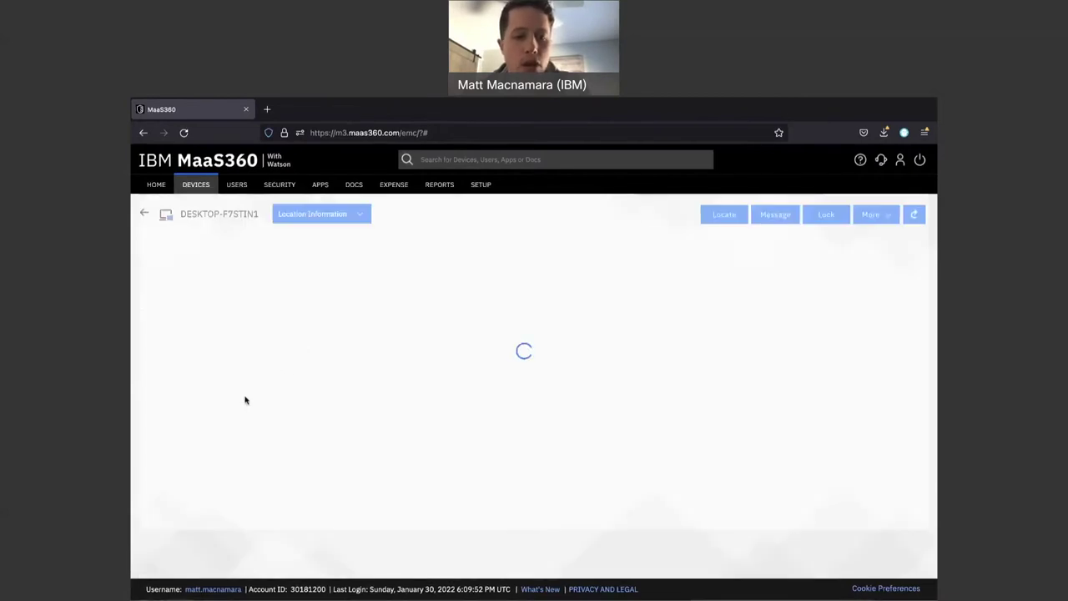
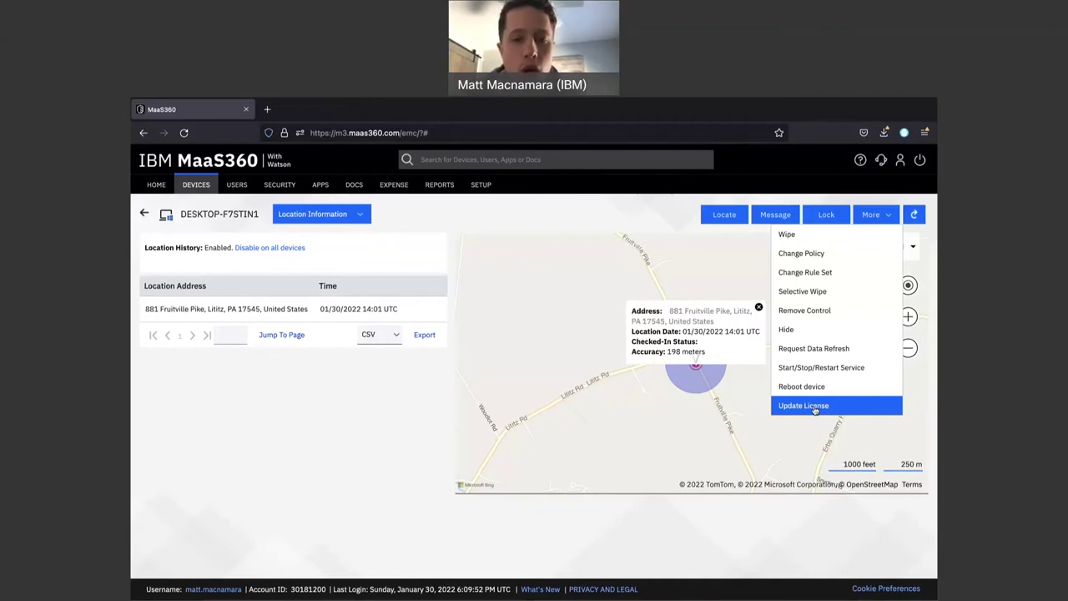
pyautogui.click(809, 407)
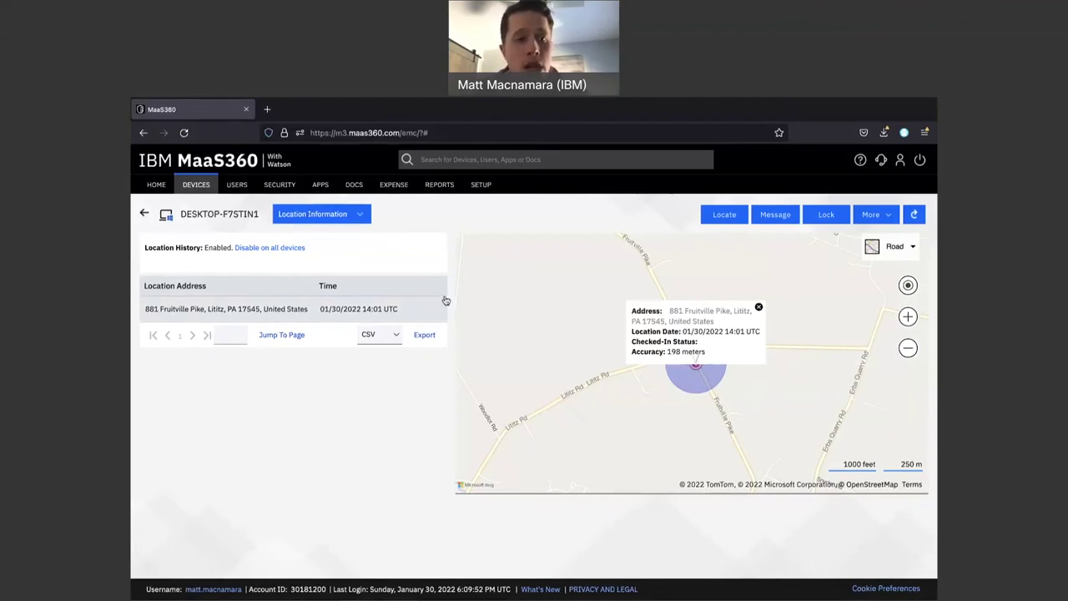
# - Go to the security policies and open the Windows policy "test win10 policy" for viewing
pyautogui.moveTo(201, 191)
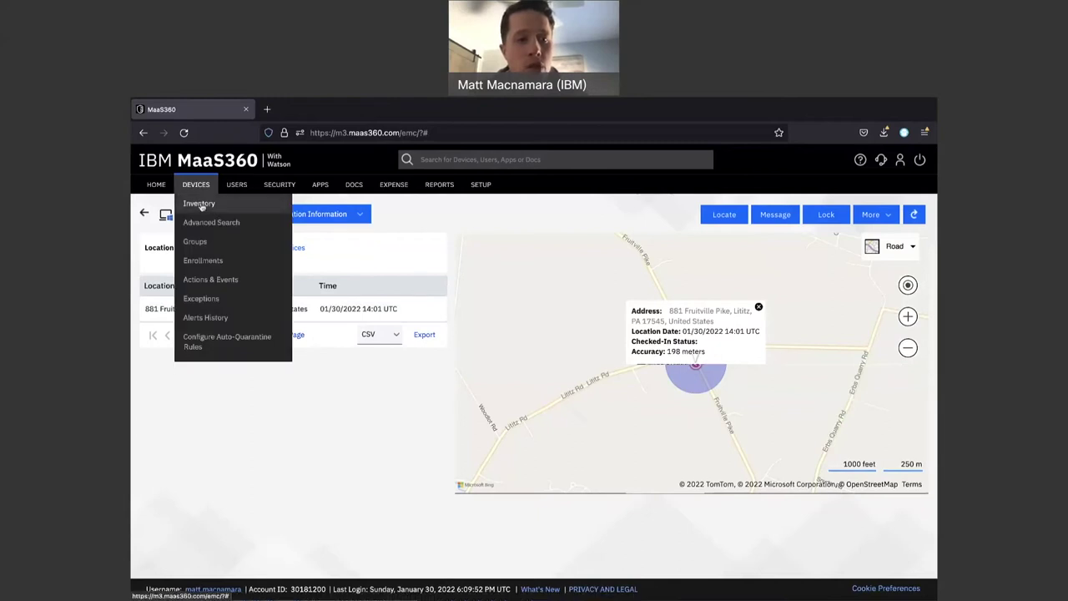
pyautogui.moveTo(280, 185)
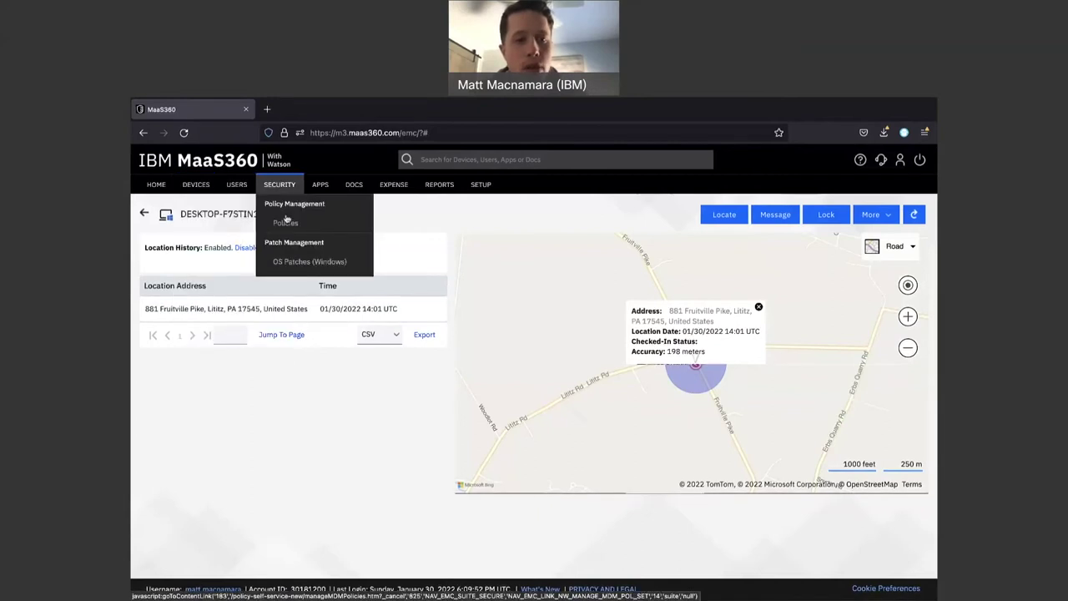
pyautogui.click(286, 227)
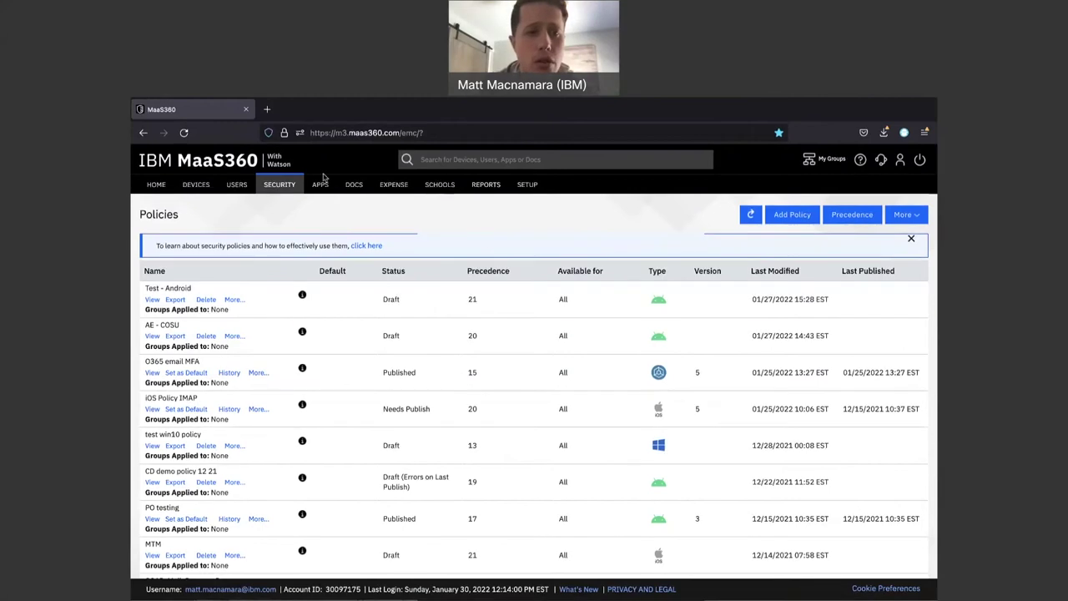
pyautogui.moveTo(280, 183)
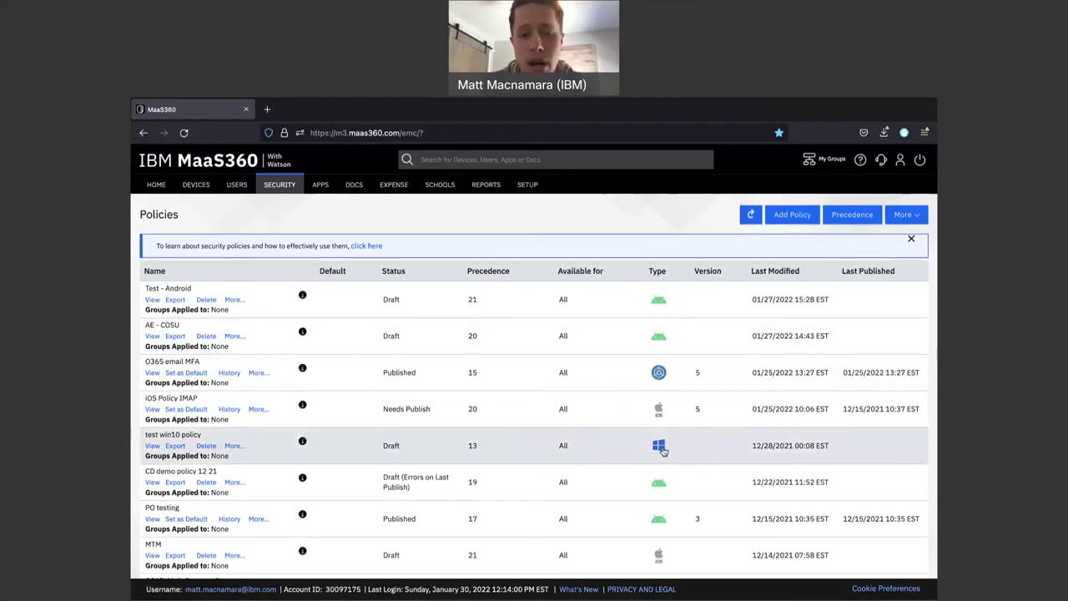
pyautogui.click(150, 448)
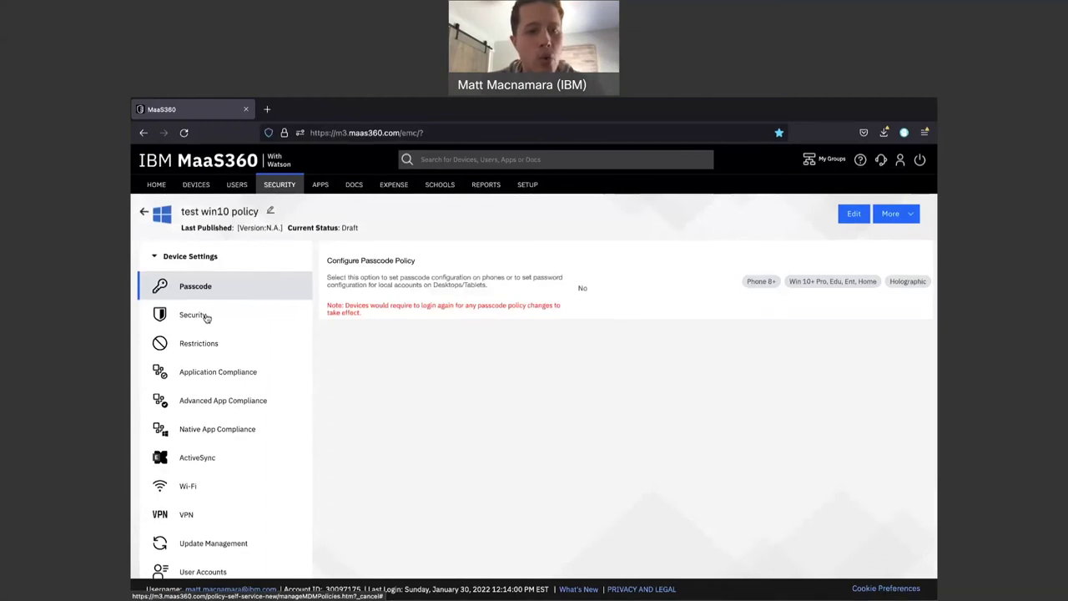
# - Start editing the policy's Security settings and enable Disable USB or SD Card
pyautogui.click(206, 318)
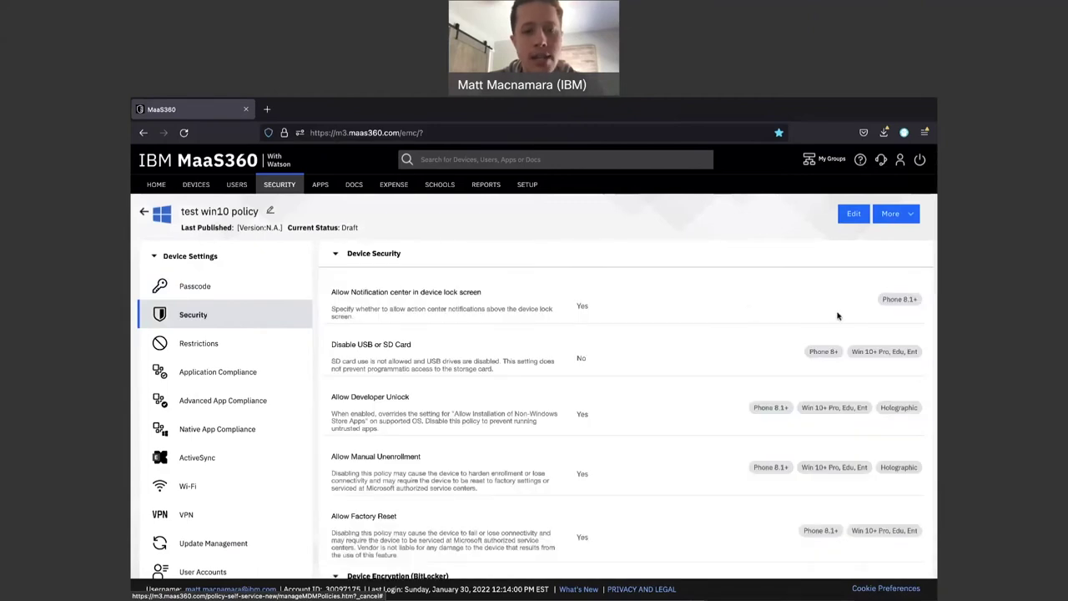
pyautogui.click(853, 215)
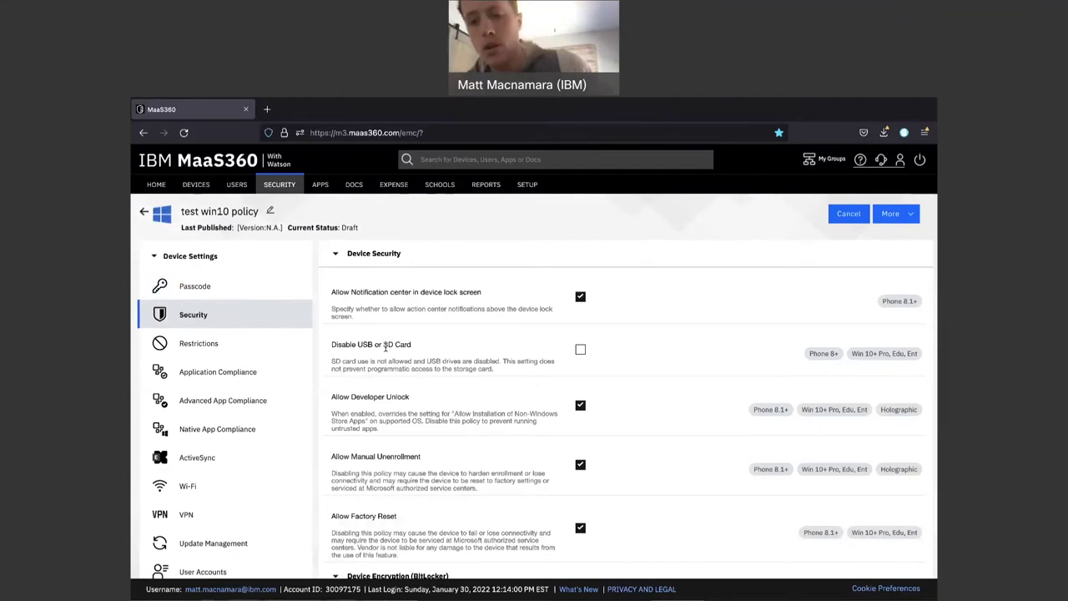
pyautogui.click(580, 349)
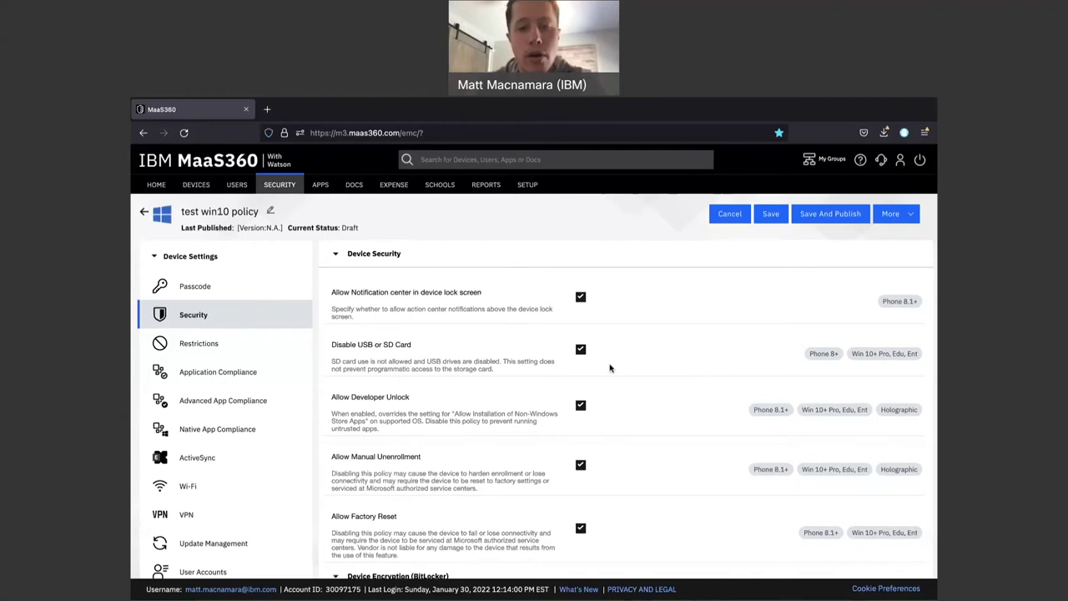
# - Examine the rest of the policy's Security settings, including BitLocker device encryption, Data Security, Authentication and Cryptography, and App Security
pyautogui.scroll(-1, 681, 362)
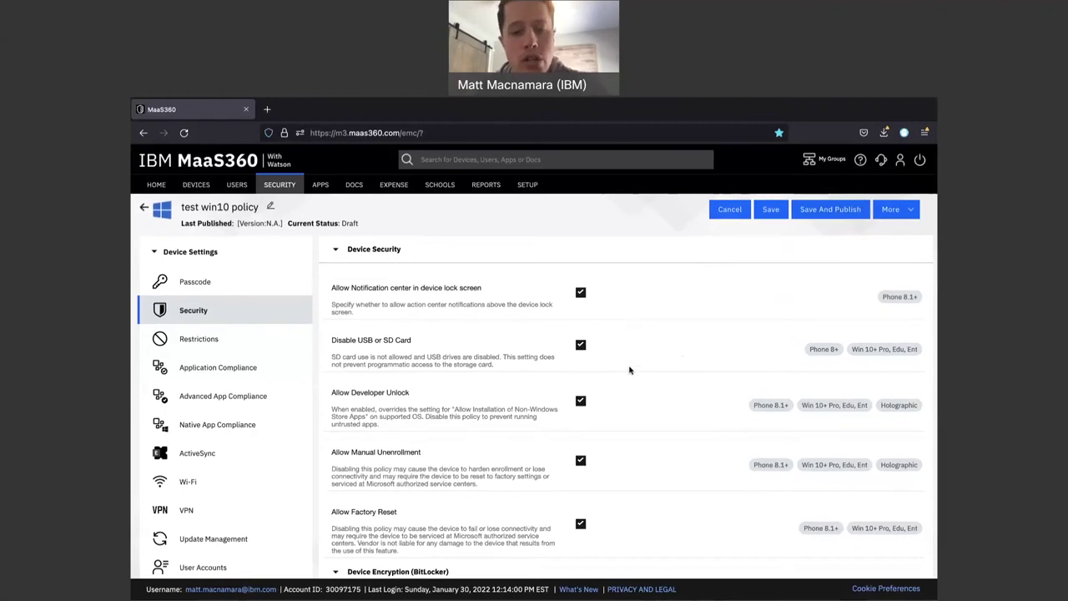
pyautogui.scroll(-5, 630, 369)
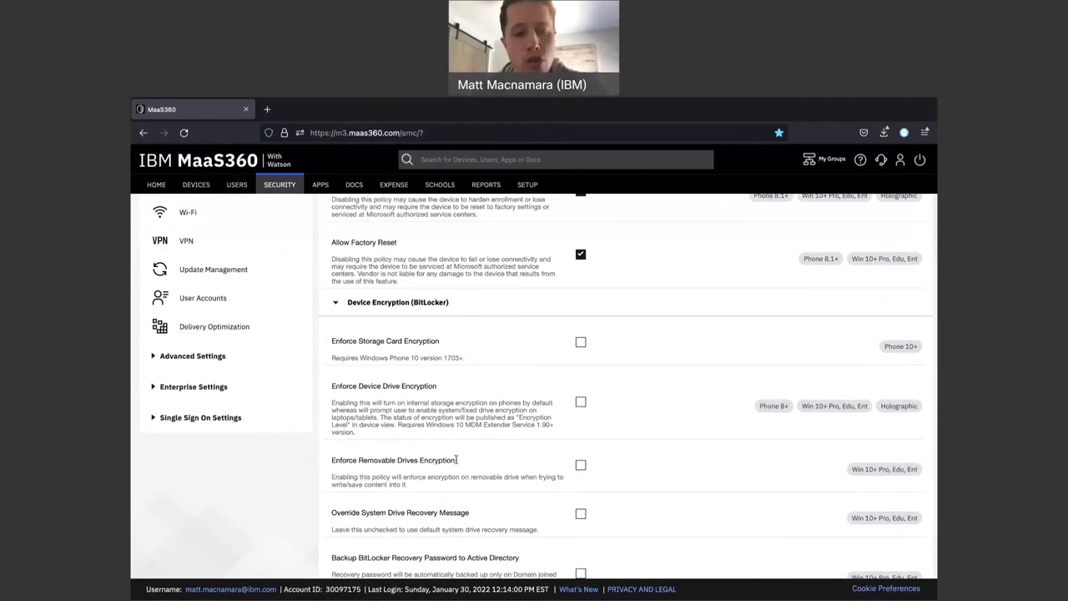
pyautogui.scroll(-10, 458, 463)
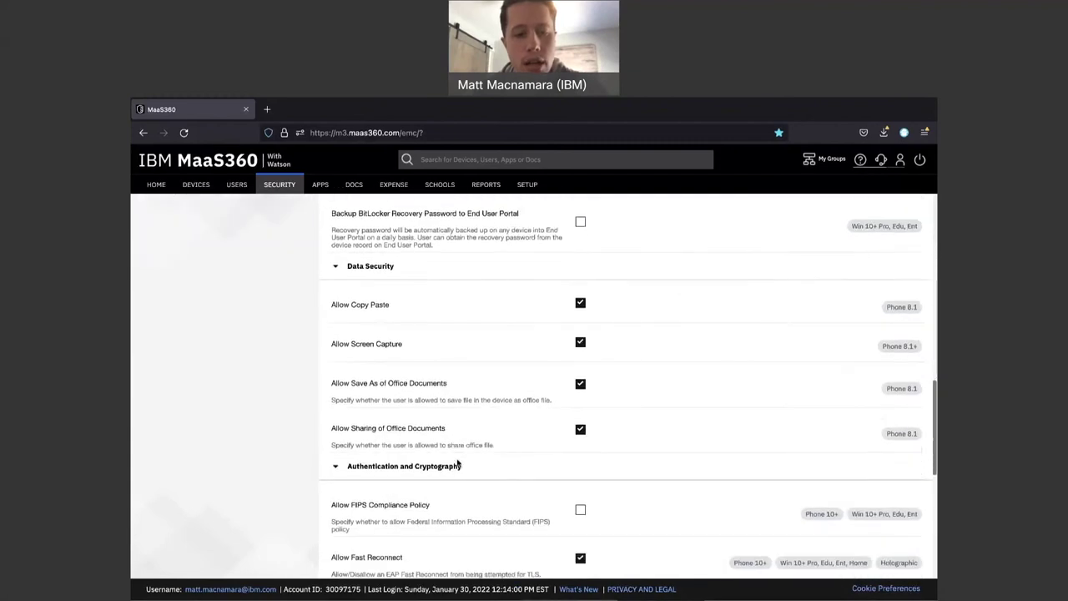
pyautogui.scroll(15, 457, 463)
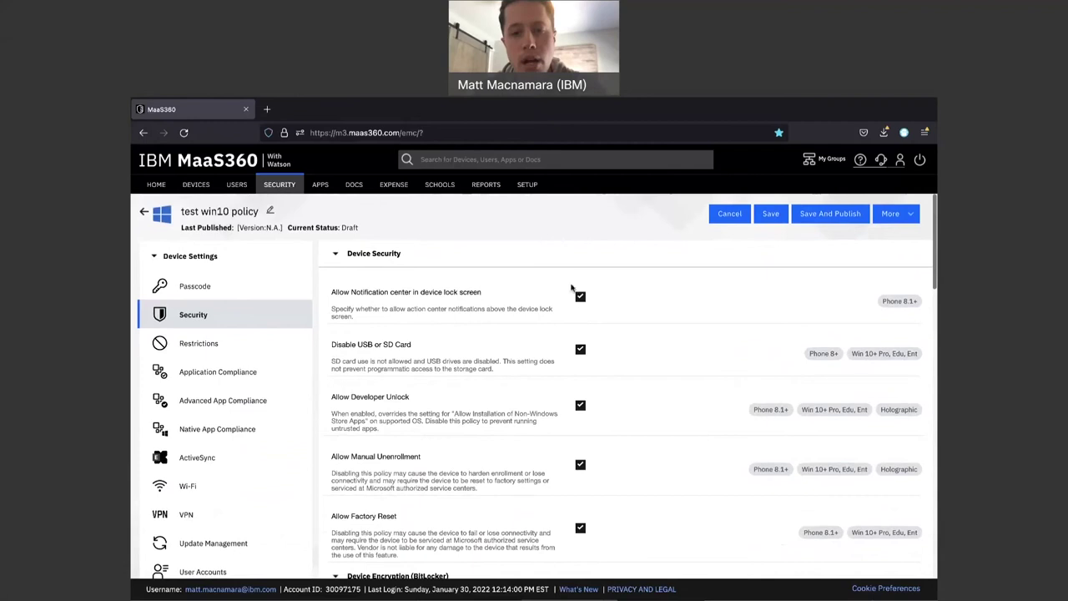
pyautogui.scroll(-5, 589, 369)
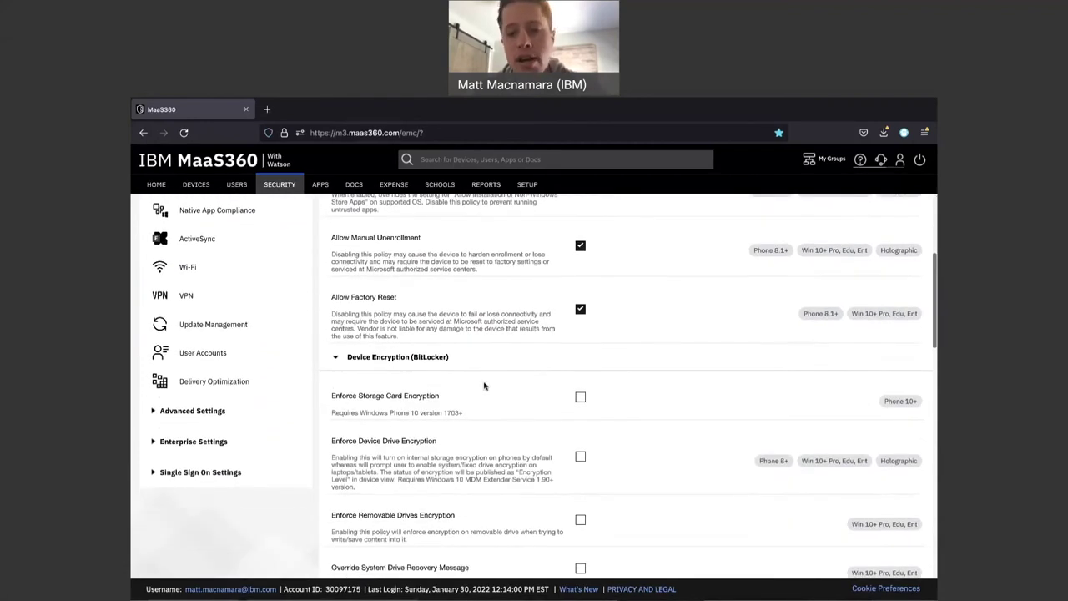
pyautogui.scroll(-3, 486, 389)
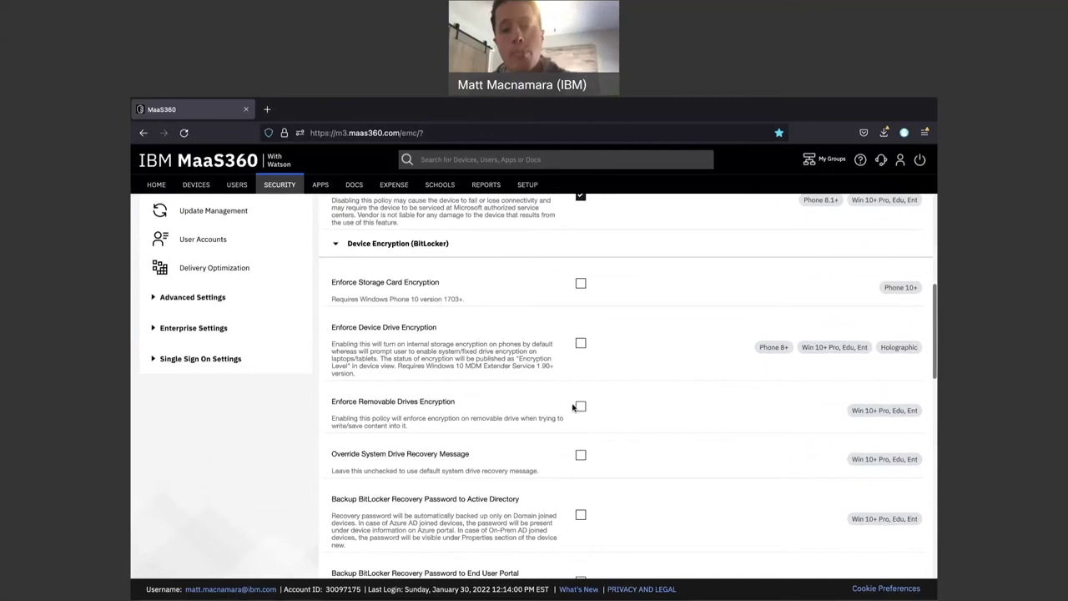
pyautogui.scroll(1, 570, 406)
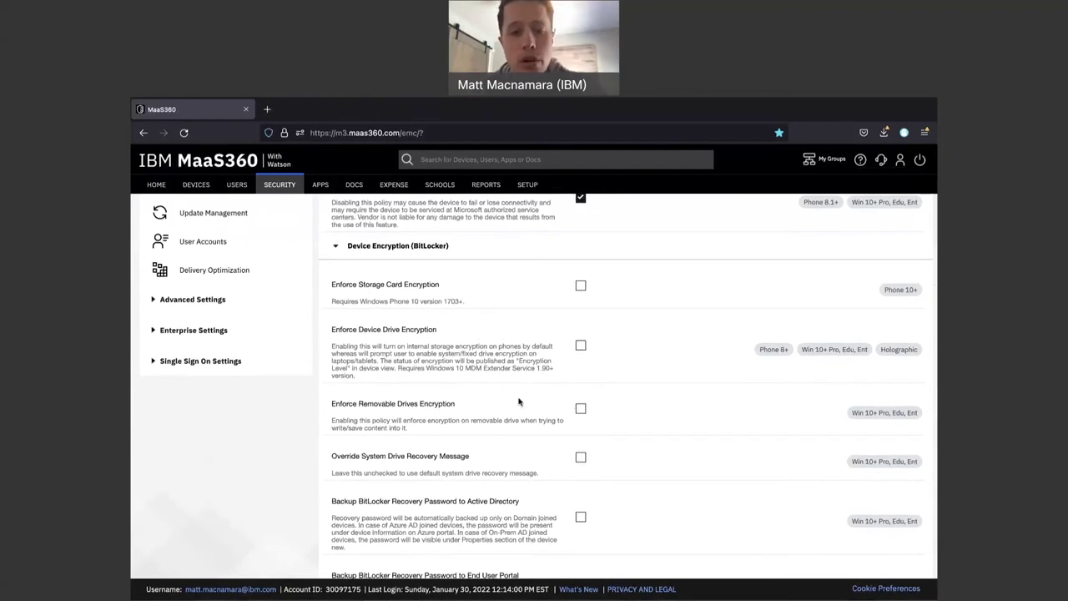
pyautogui.scroll(-4, 498, 410)
pyautogui.scroll(-5, 498, 410)
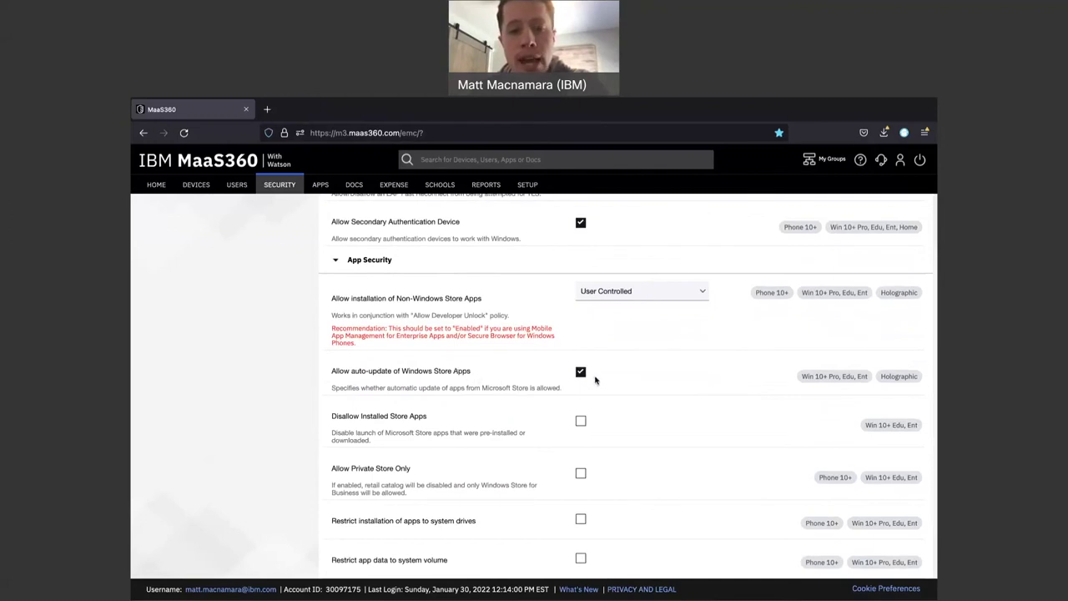
pyautogui.scroll(15, 595, 380)
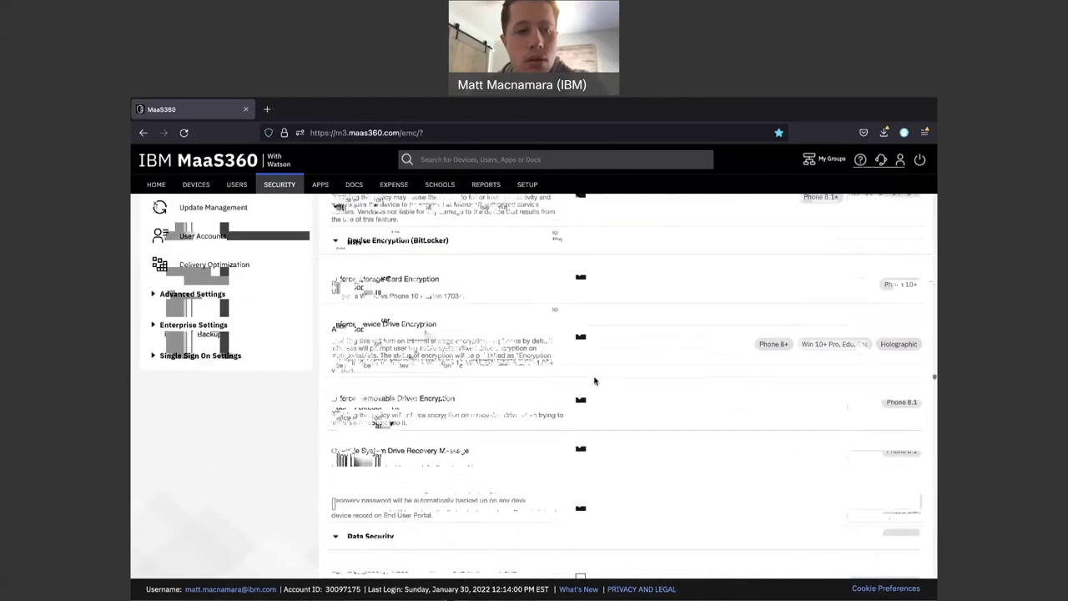
# - Go to the policy's advanced Antivirus Settings and enable Configure Antivirus Settings
pyautogui.click(188, 257)
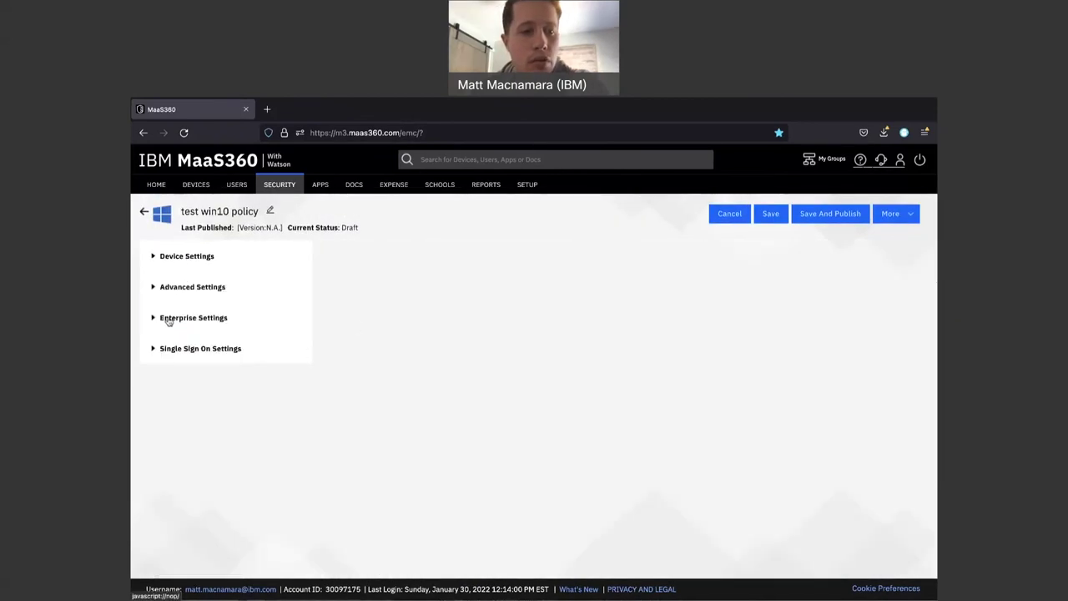
pyautogui.click(167, 288)
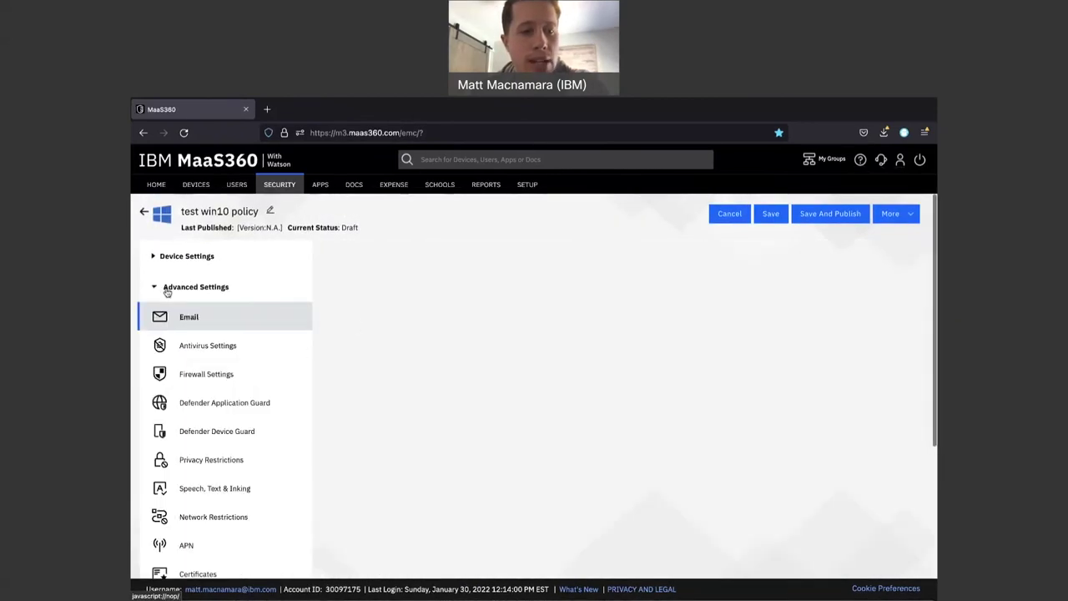
pyautogui.click(195, 348)
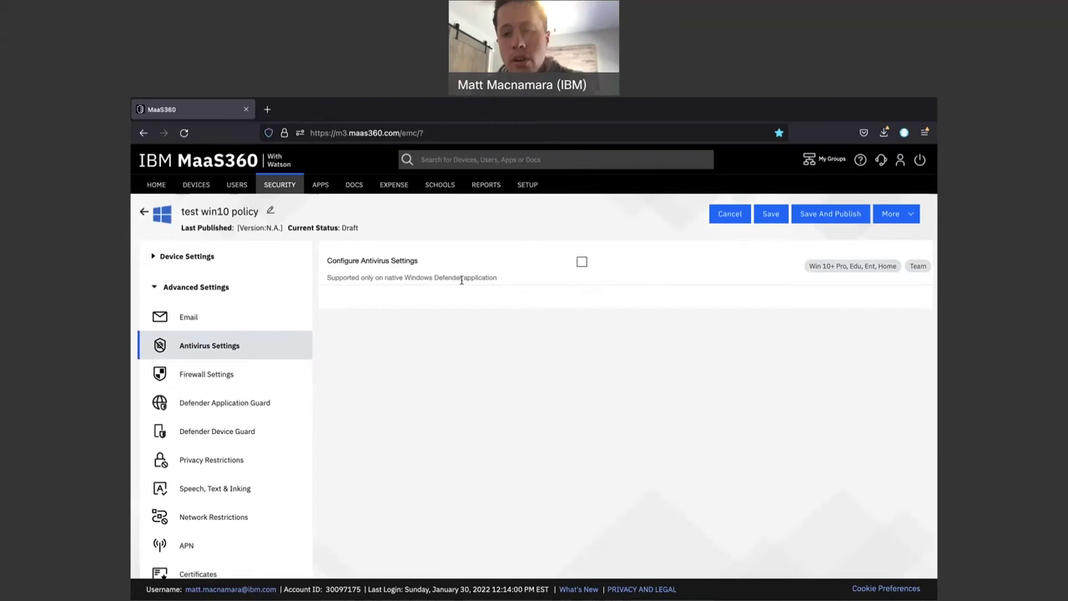
pyautogui.click(581, 262)
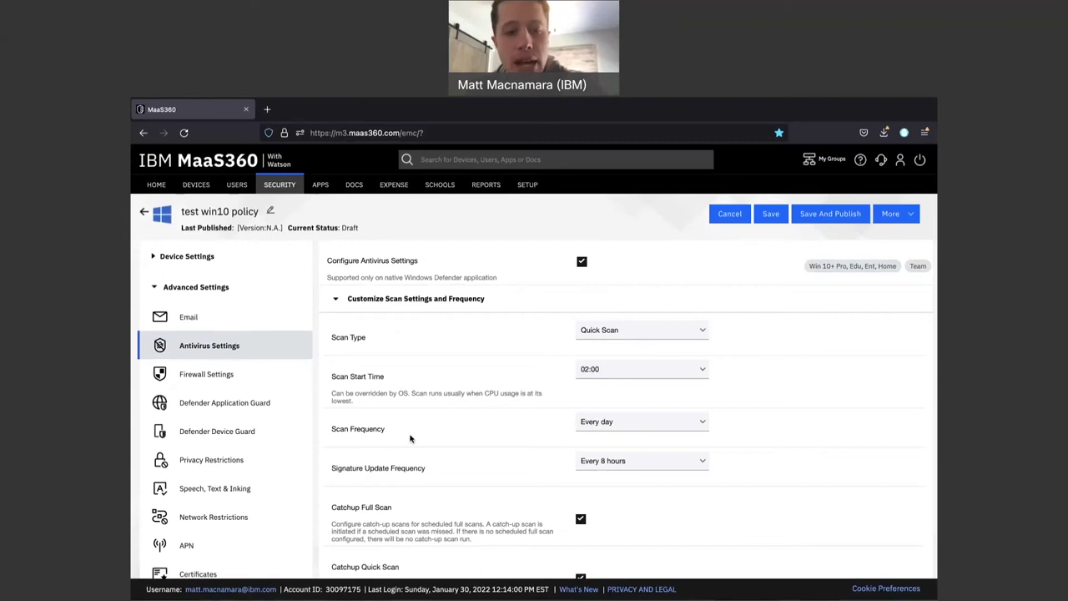
# - Review the antivirus options, including scan file types, network protection, Threat Management Settings and Attack Surface Reduction Rules
pyautogui.scroll(-15, 471, 392)
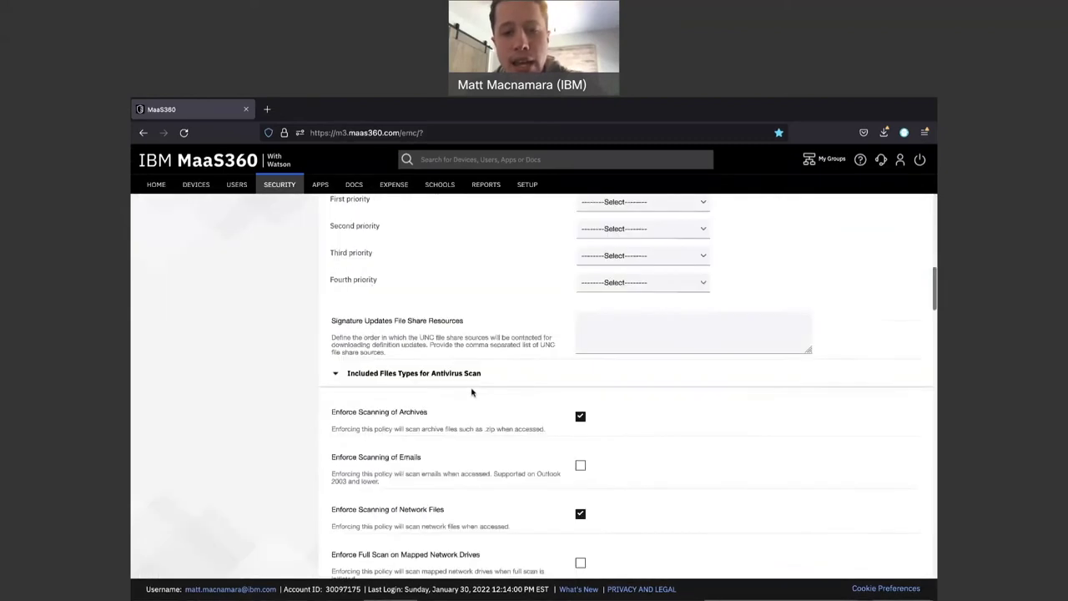
pyautogui.scroll(-10, 471, 392)
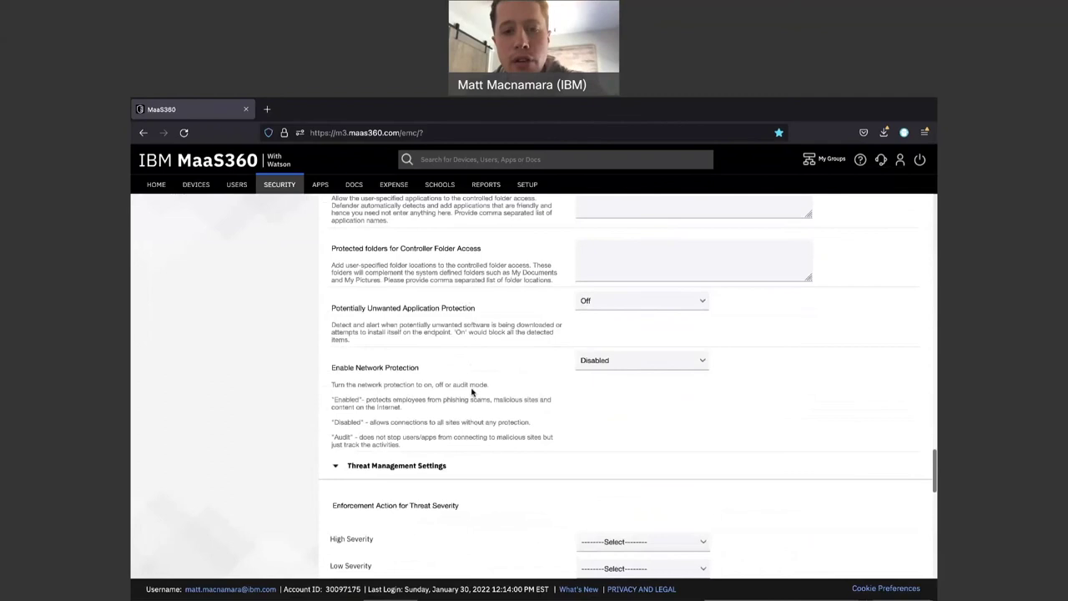
pyautogui.scroll(-4, 471, 392)
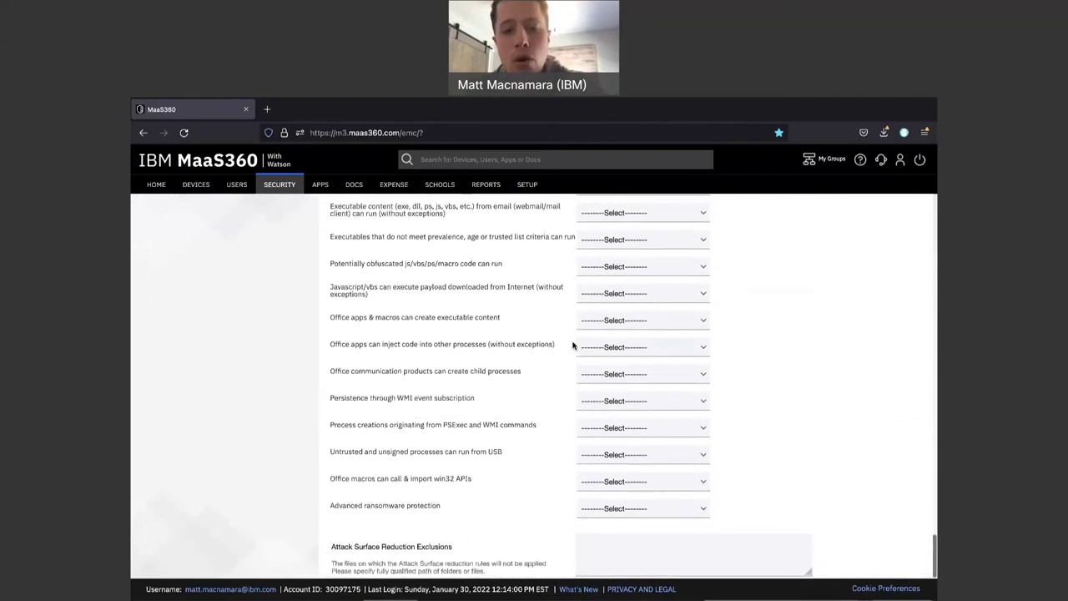
pyautogui.scroll(1, 574, 347)
pyautogui.scroll(4, 572, 342)
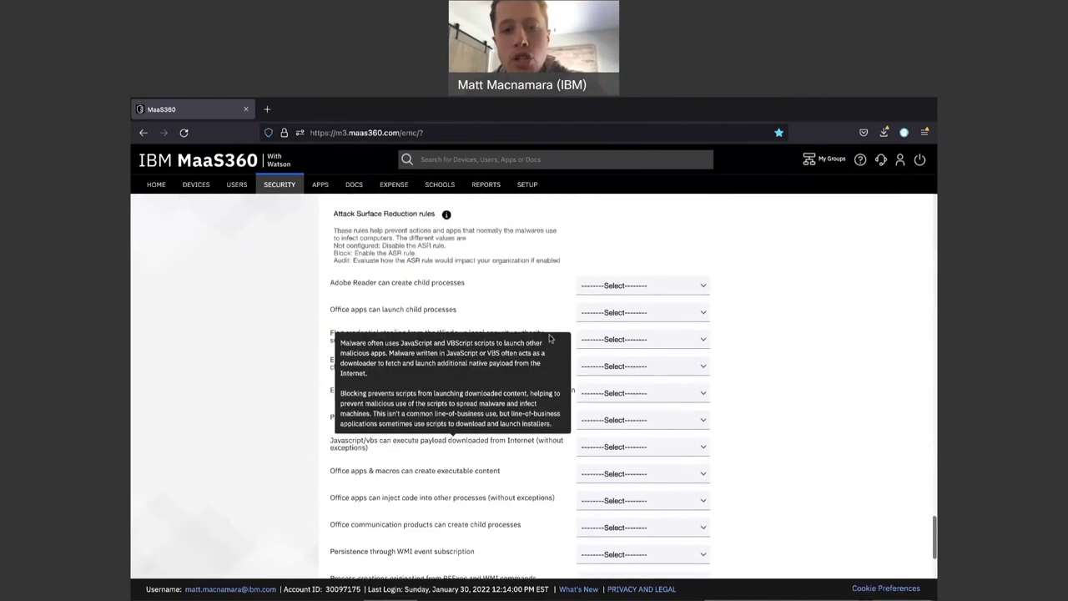
pyautogui.scroll(10, 549, 337)
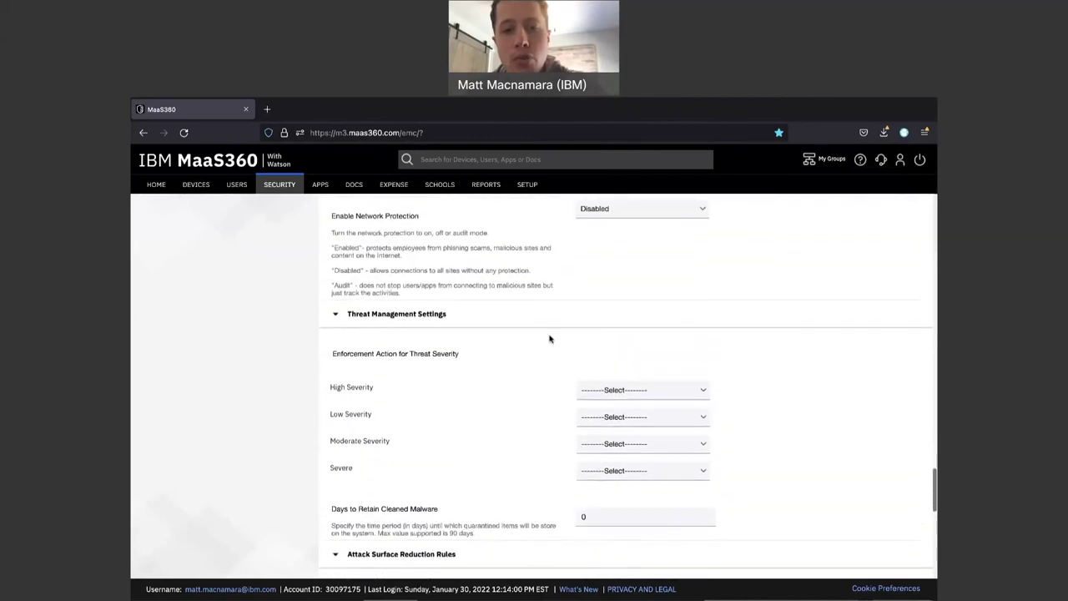
pyautogui.scroll(15, 548, 338)
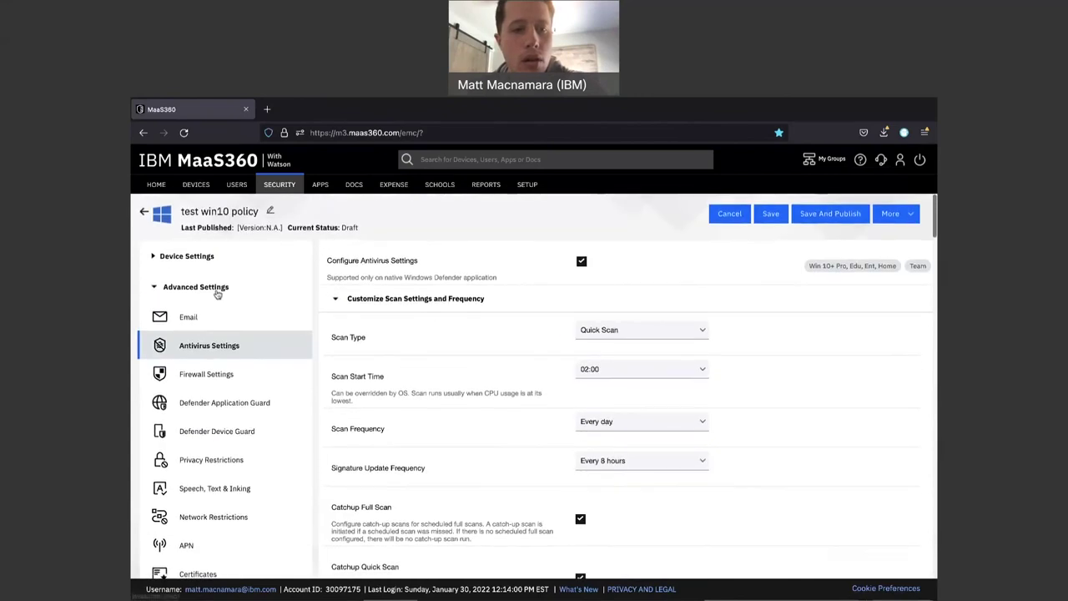
# - Return to the device settings and enable Configure update settings under Update Management
pyautogui.click(215, 290)
pyautogui.click(192, 258)
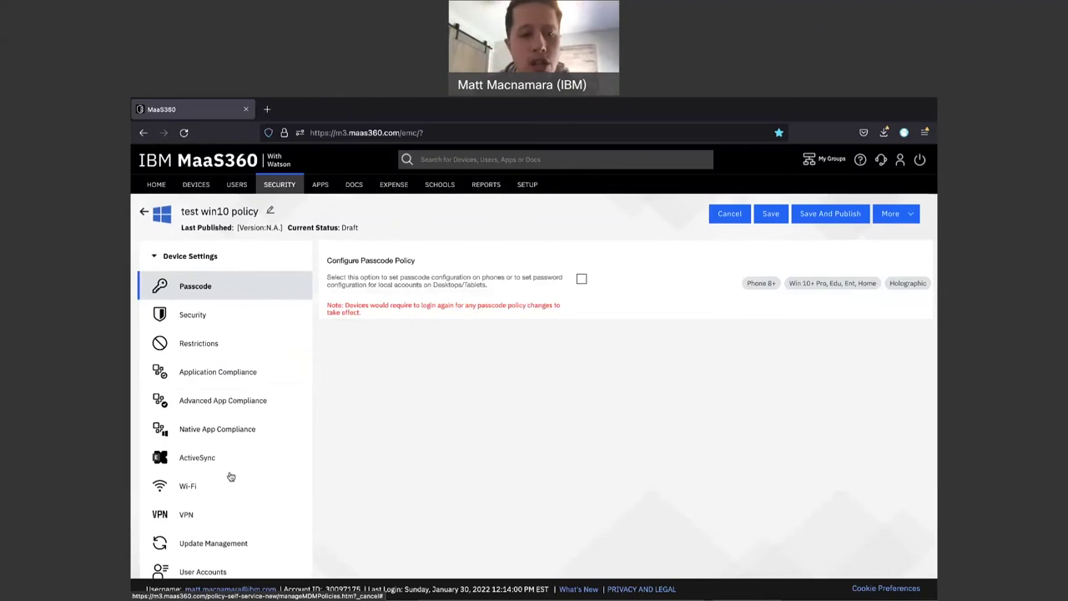
pyautogui.scroll(-1, 222, 484)
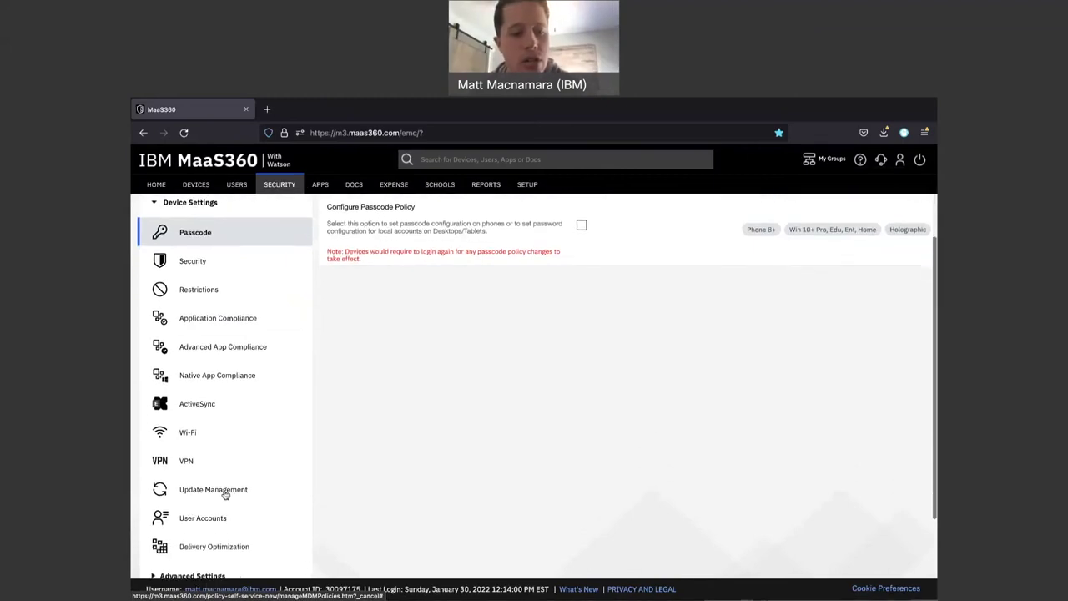
pyautogui.click(222, 493)
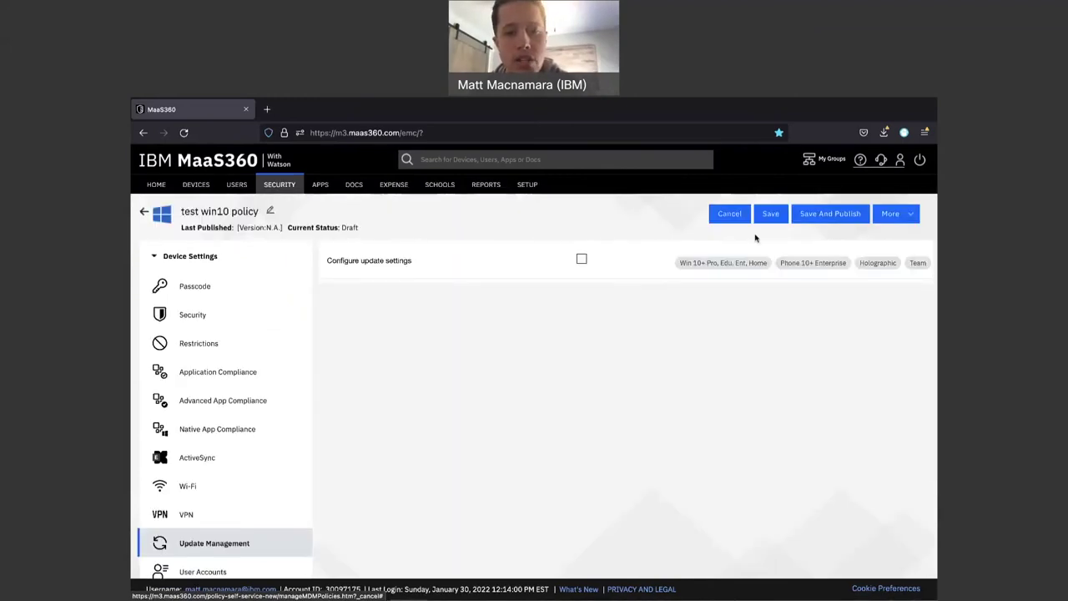
pyautogui.scroll(-1, 582, 257)
pyautogui.click(581, 257)
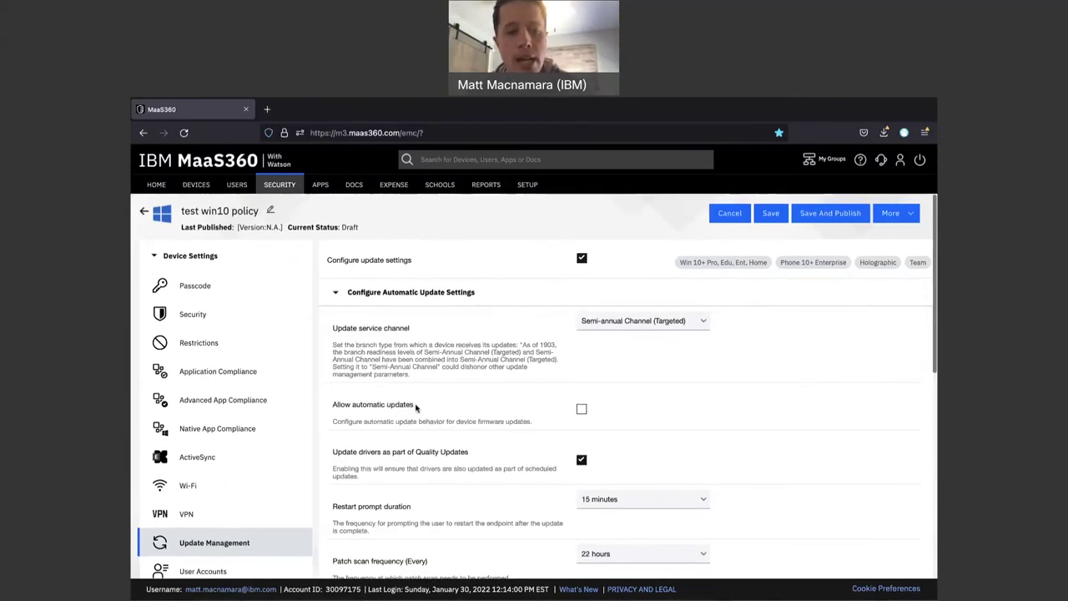
# - Temporarily allow automatic updates to review the Configure Install options, and turn Allow automatic updates back off
pyautogui.scroll(-1, 582, 411)
pyautogui.click(582, 408)
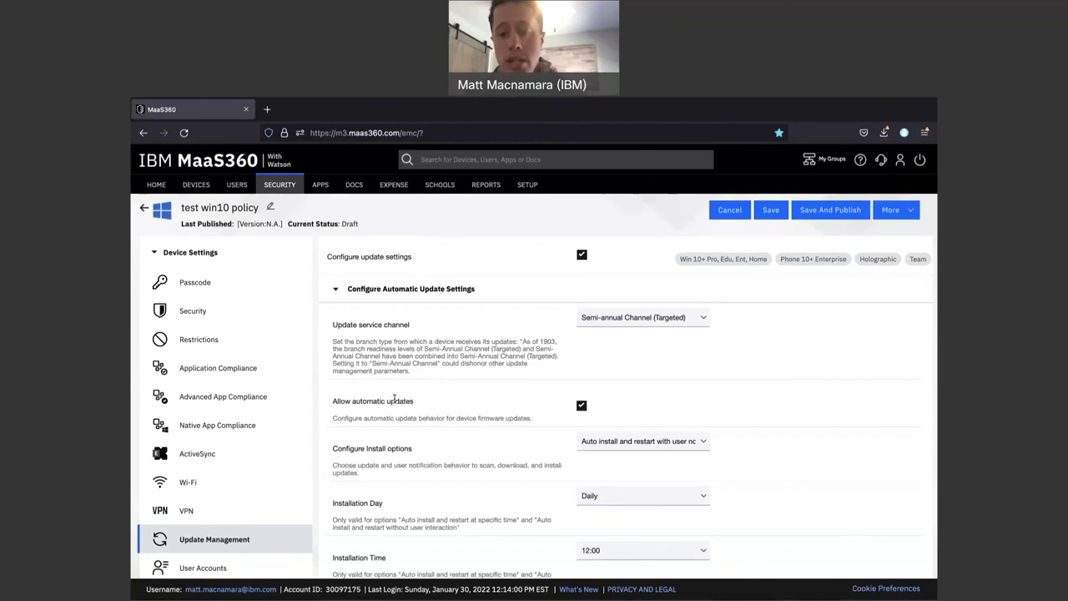
pyautogui.click(656, 442)
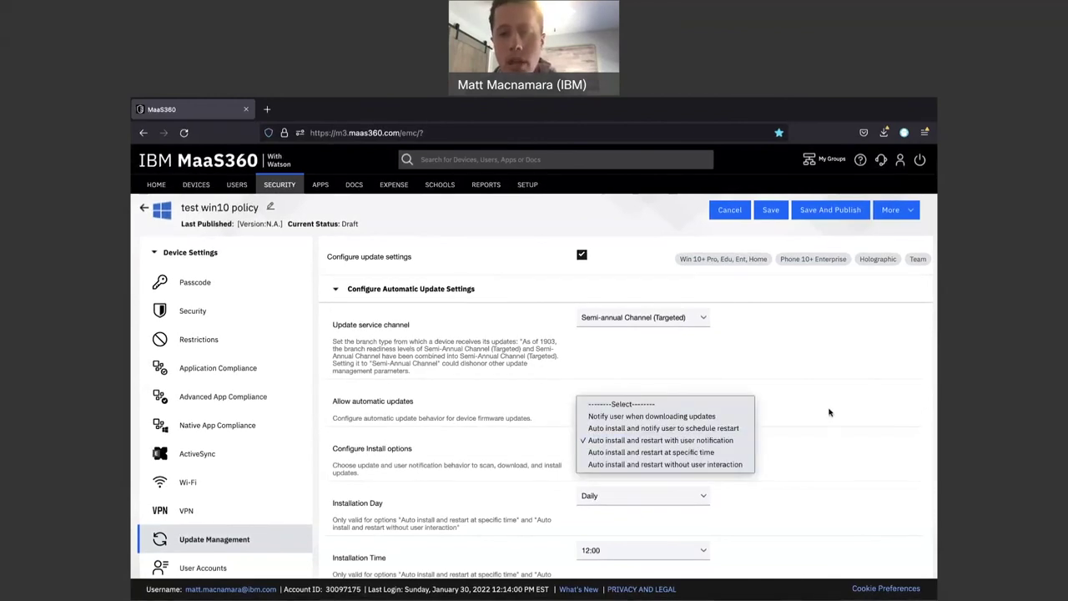
pyautogui.click(655, 441)
pyautogui.moveTo(273, 192)
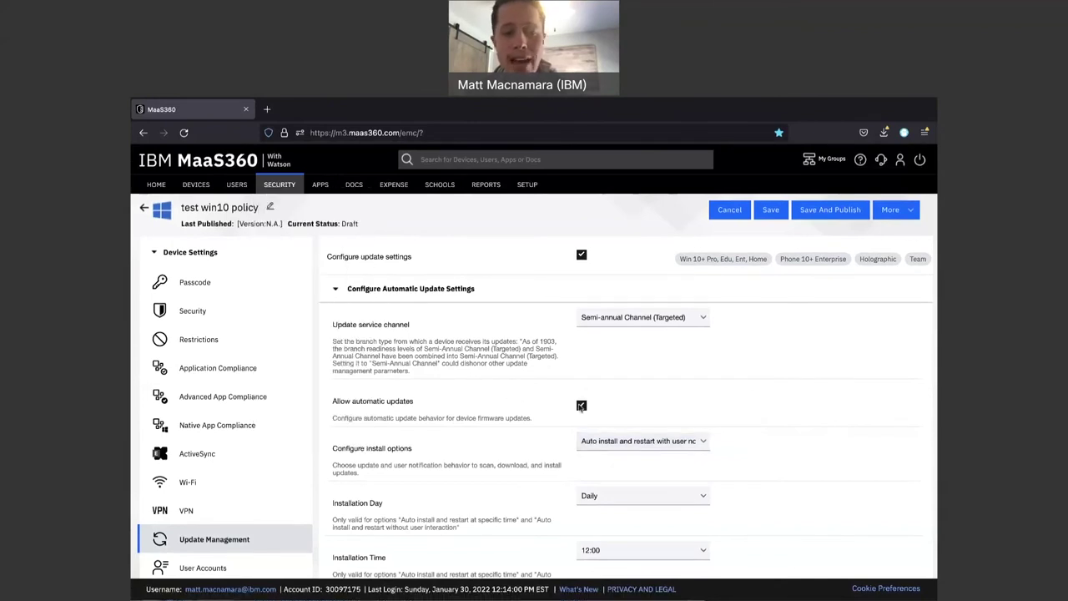
pyautogui.click(581, 405)
# - Go to OS Patches (Windows) and review the list of patches missing on endpoints
pyautogui.moveTo(279, 188)
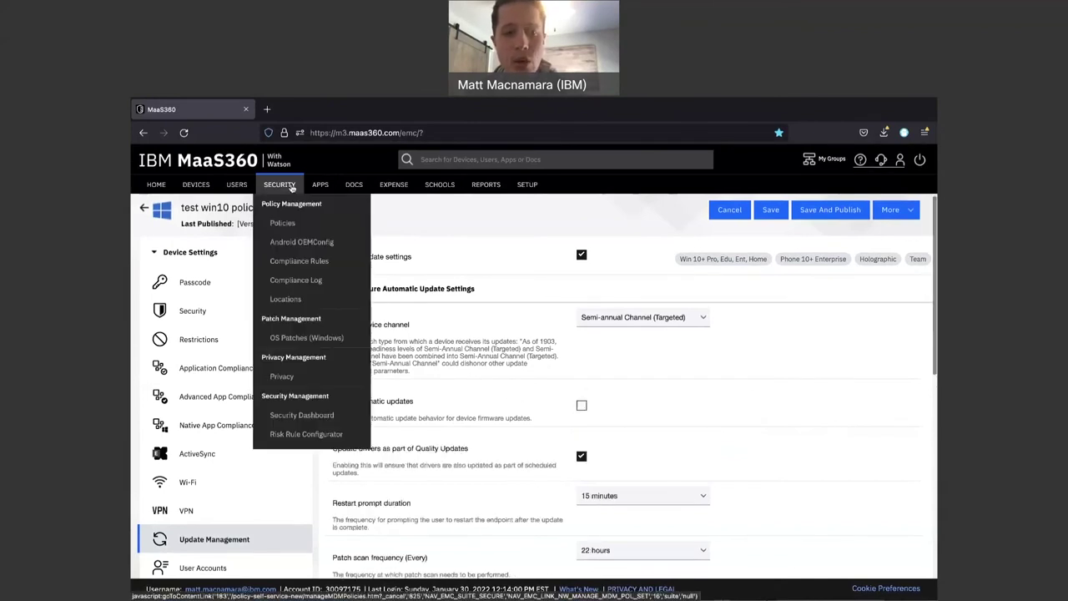
pyautogui.click(293, 342)
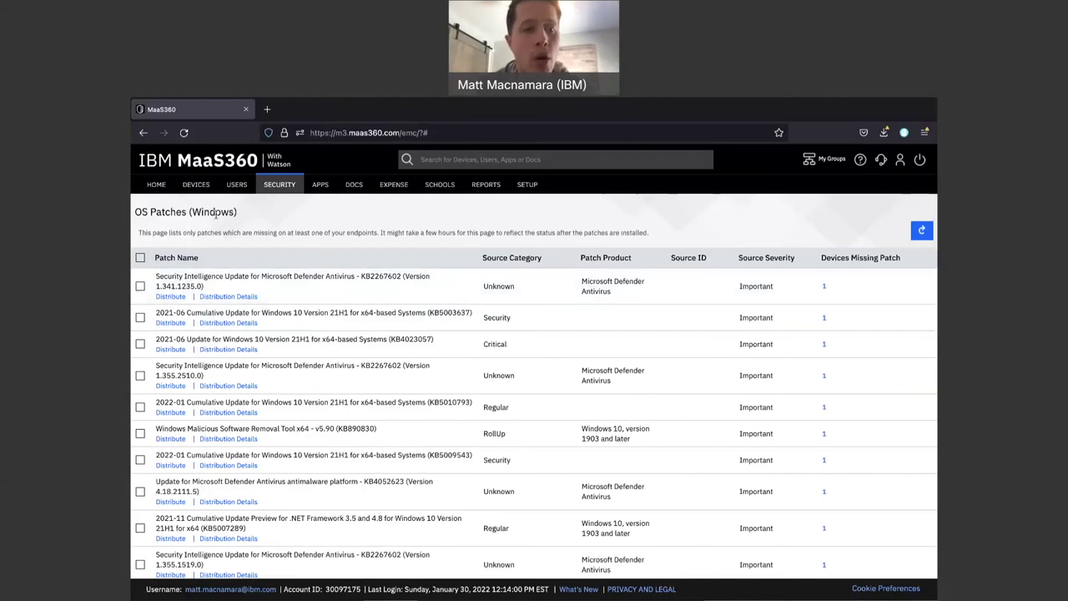
pyautogui.scroll(-1, 302, 337)
pyautogui.scroll(-10, 302, 336)
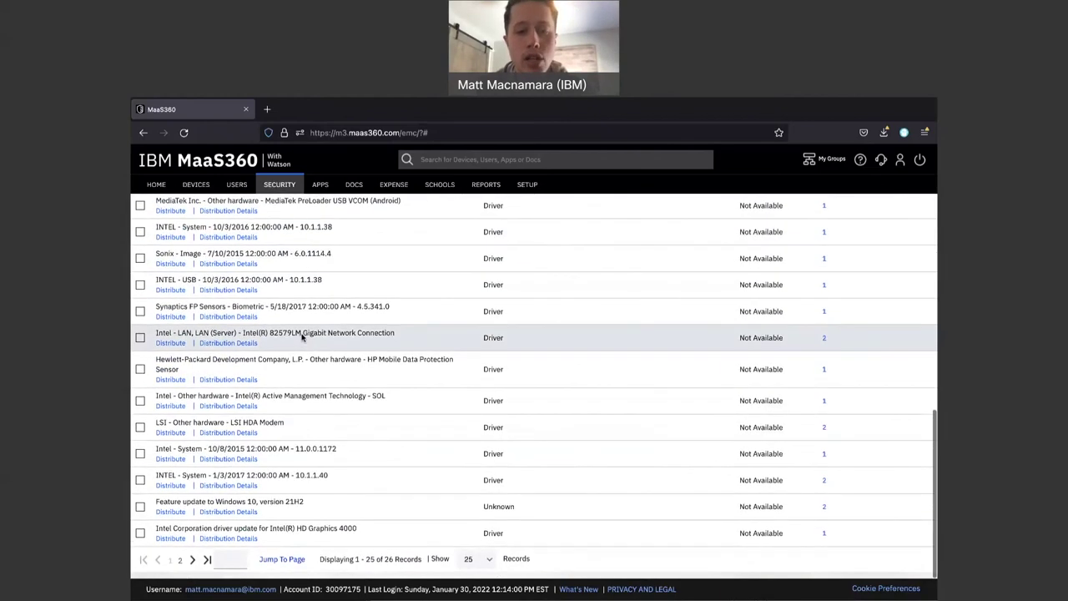
pyautogui.scroll(12, 299, 334)
pyautogui.scroll(-1, 290, 321)
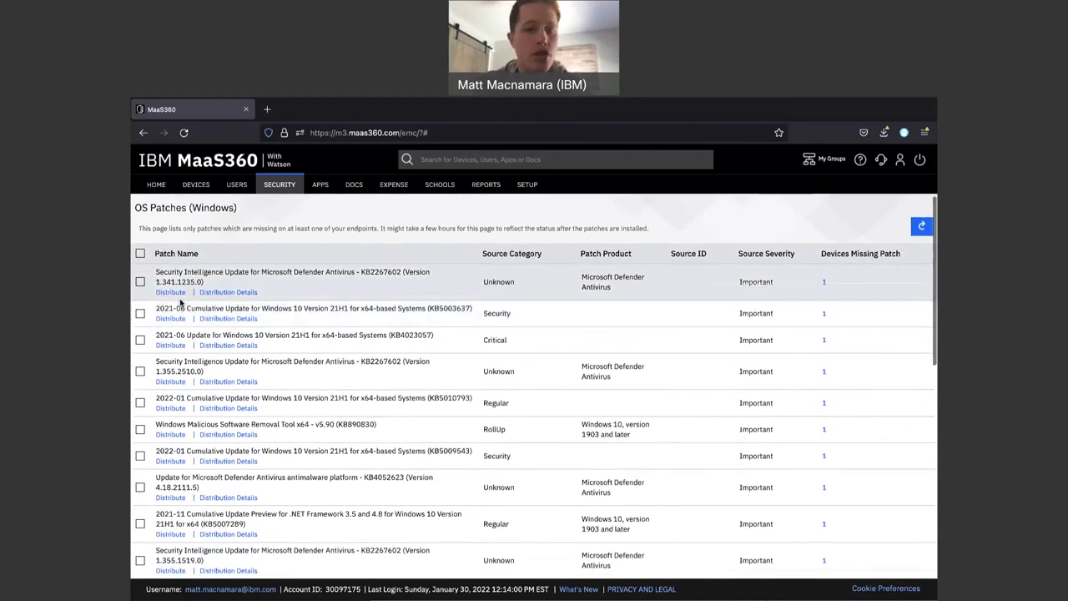
# - Review the distribution settings for the Defender Antivirus patch KB2267602 (Version 1.341.1235.0), including the Specific Device target, and close without distributing
pyautogui.click(168, 292)
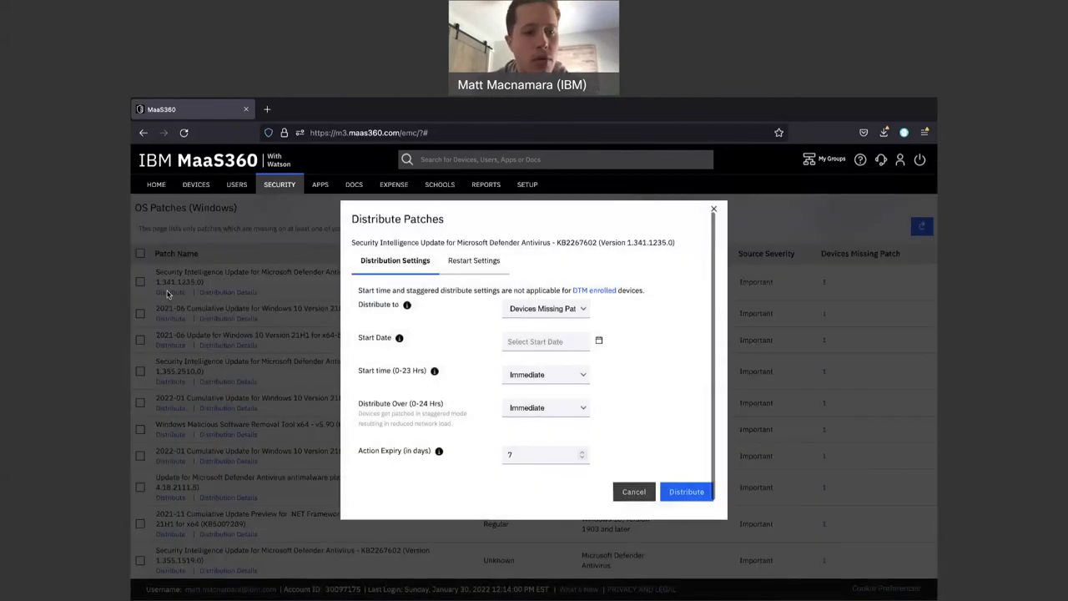
pyautogui.click(576, 310)
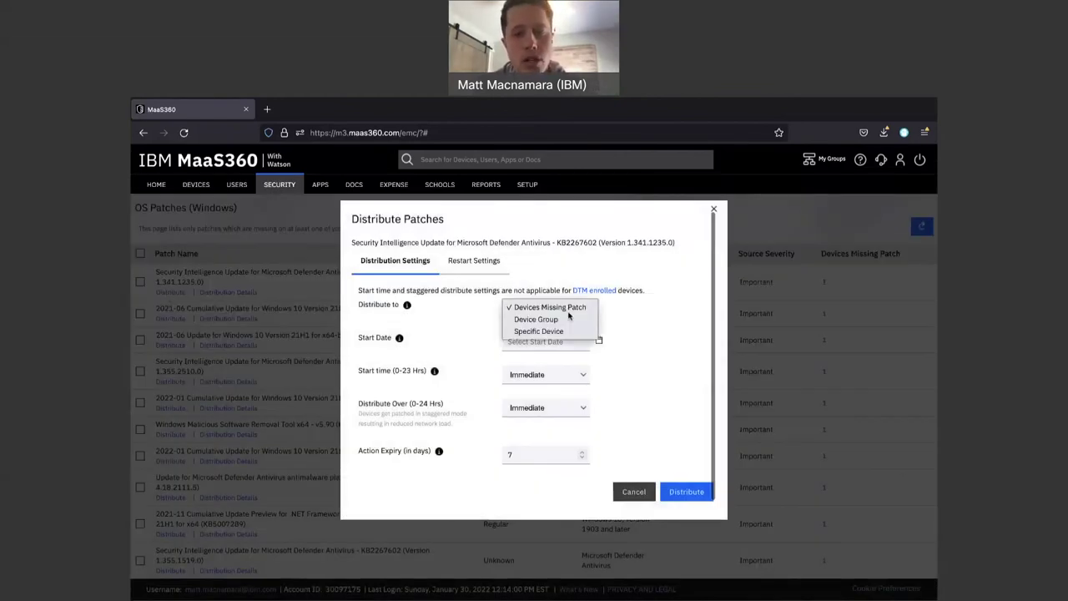
pyautogui.click(558, 331)
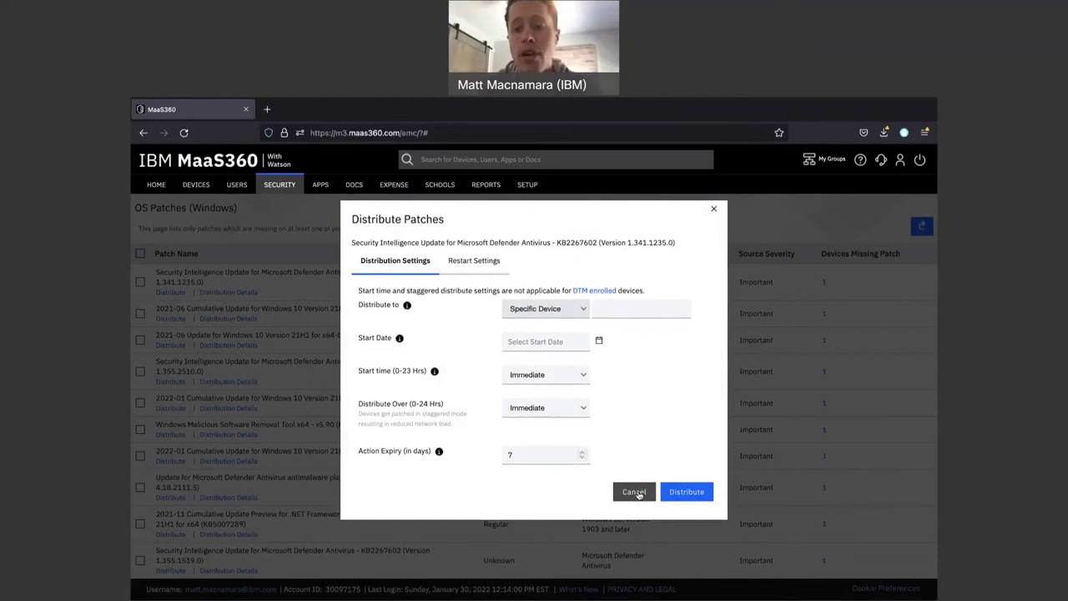
pyautogui.click(557, 309)
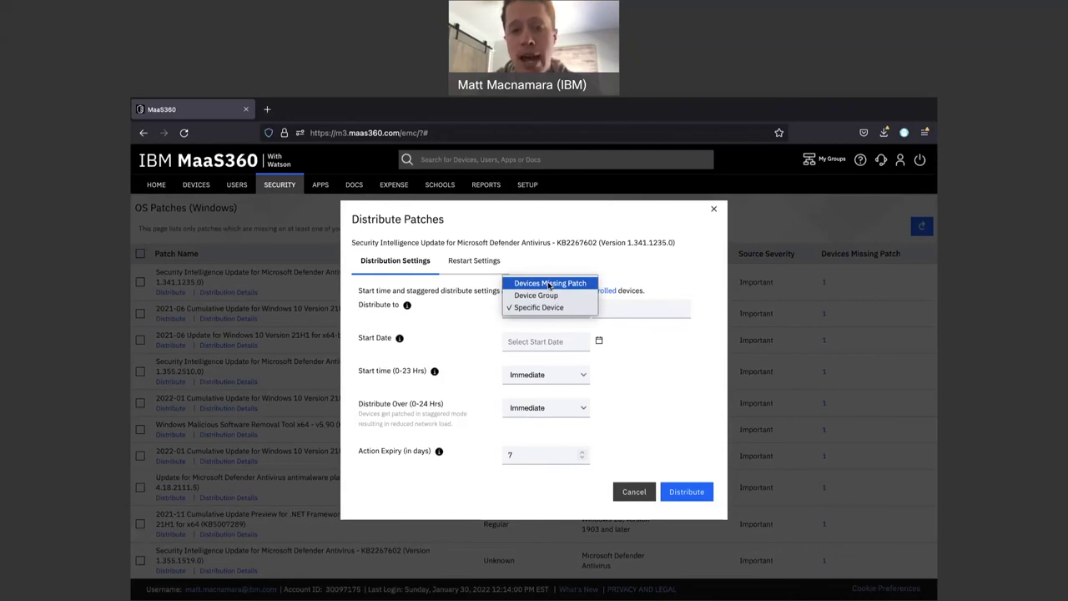
pyautogui.click(550, 284)
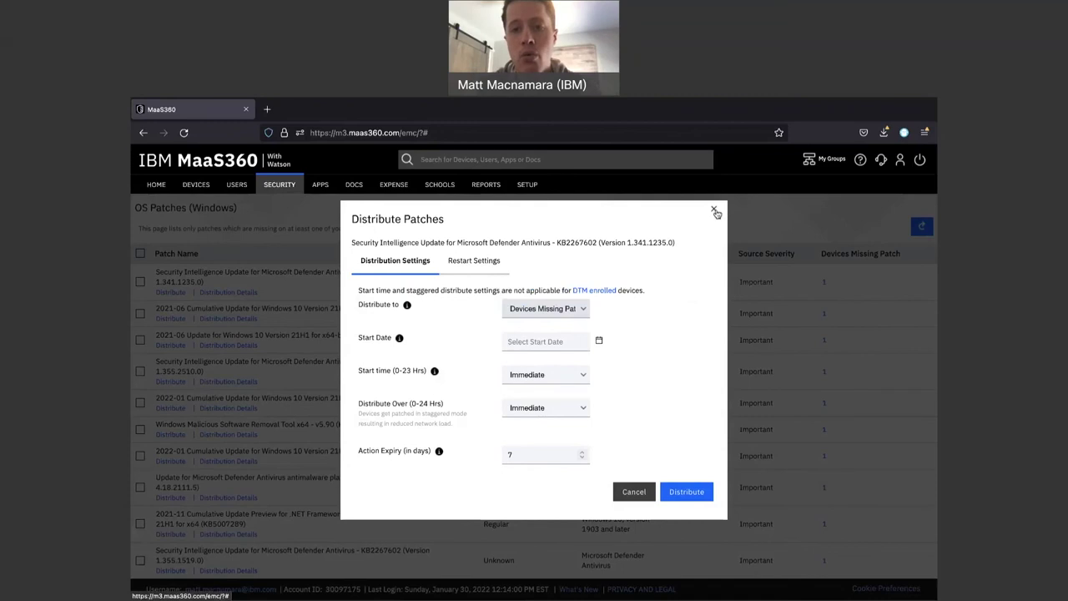
pyautogui.click(714, 210)
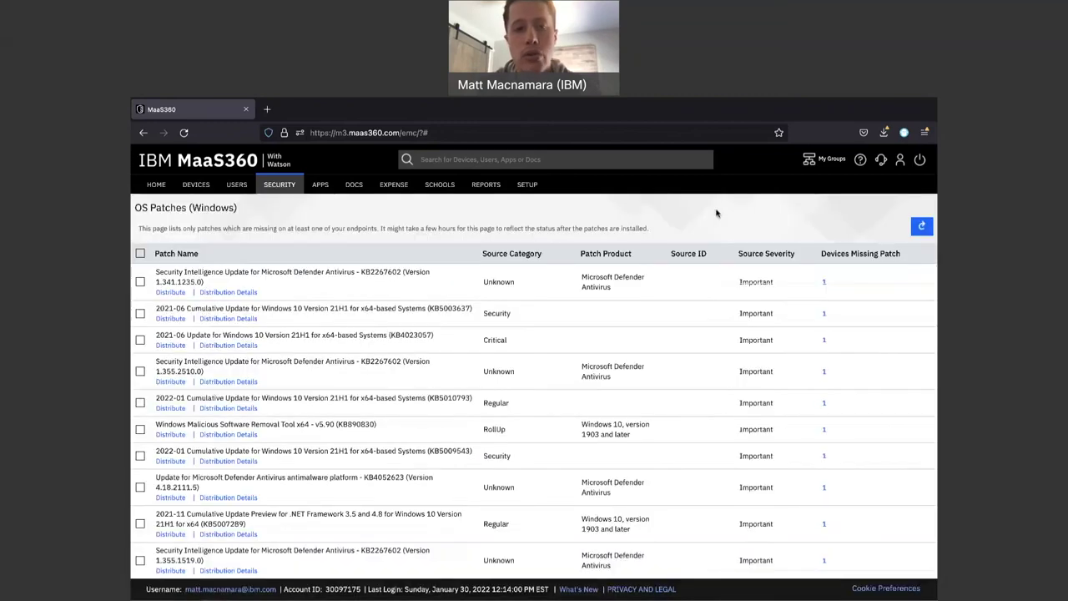
# - Go to the App Catalog and start adding an Enterprise App for Windows of type Windows Installers (.msi)
pyautogui.click(322, 184)
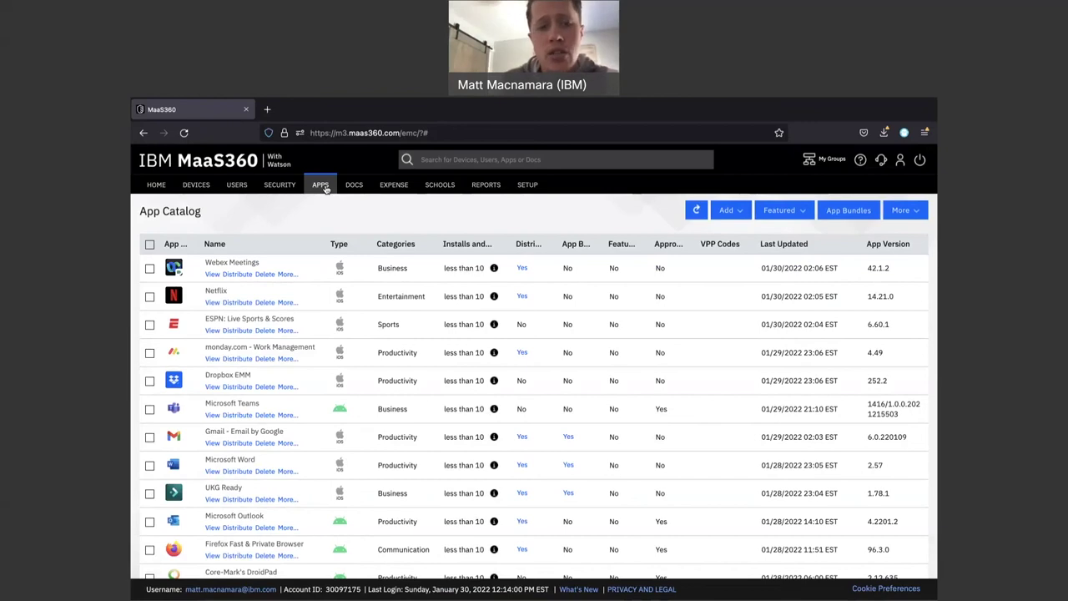
pyautogui.click(742, 213)
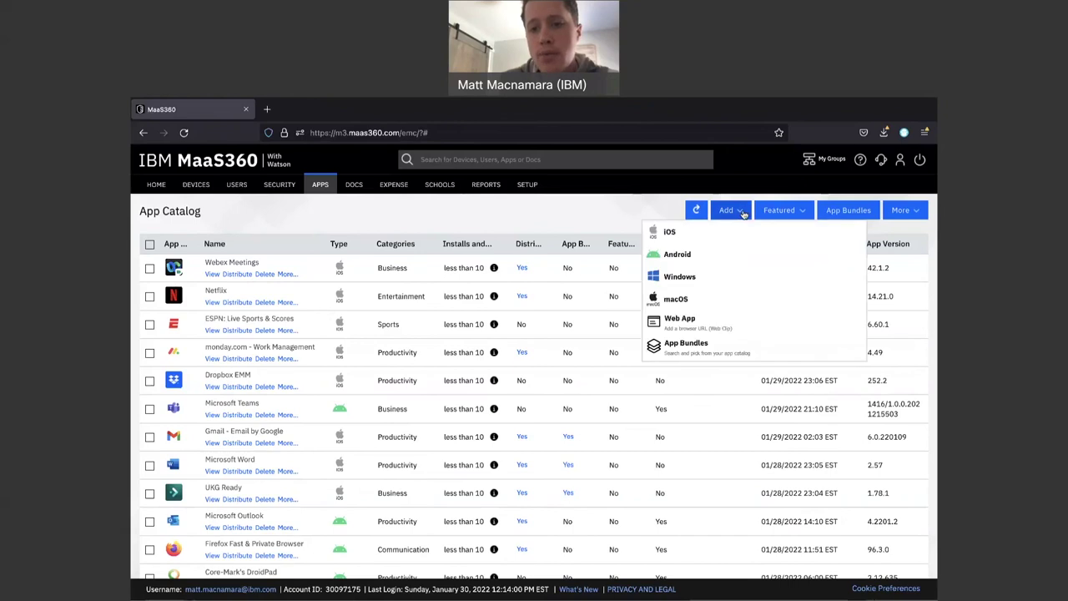
pyautogui.click(707, 280)
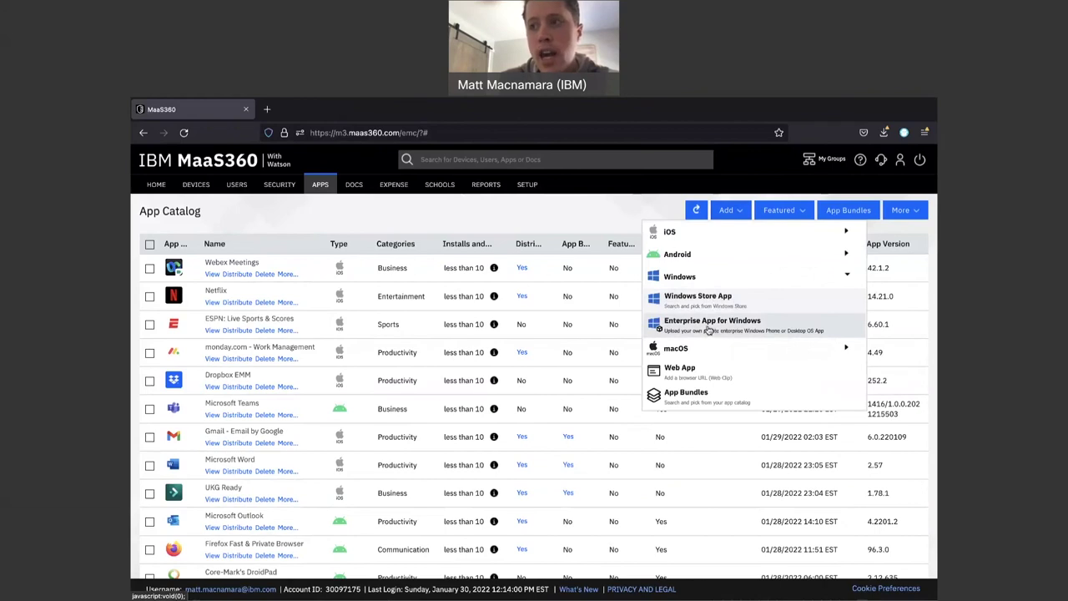
pyautogui.click(710, 325)
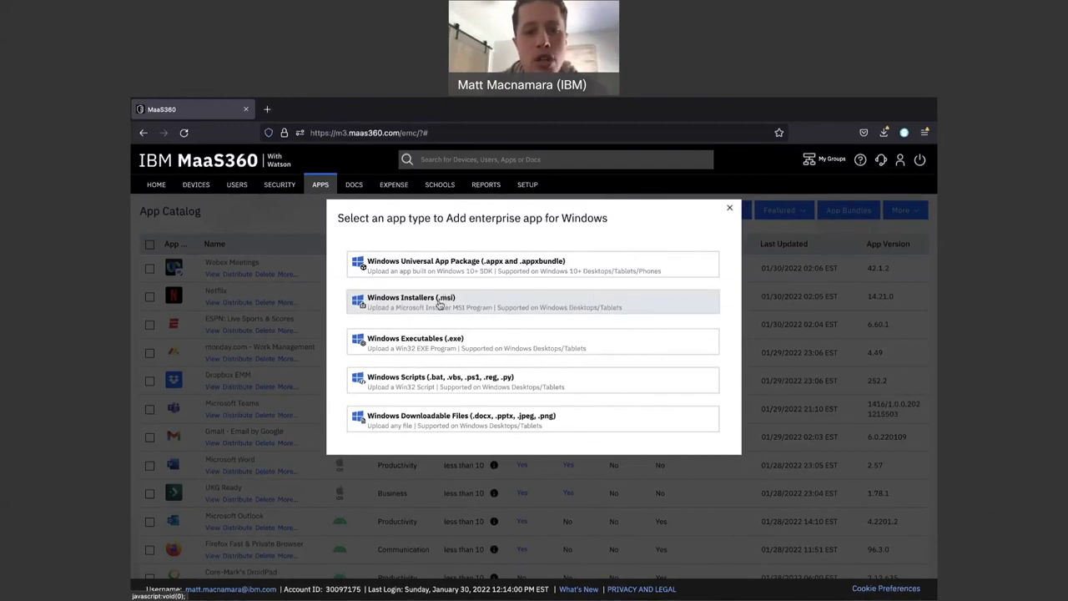
pyautogui.scroll(-1, 439, 294)
pyautogui.click(435, 294)
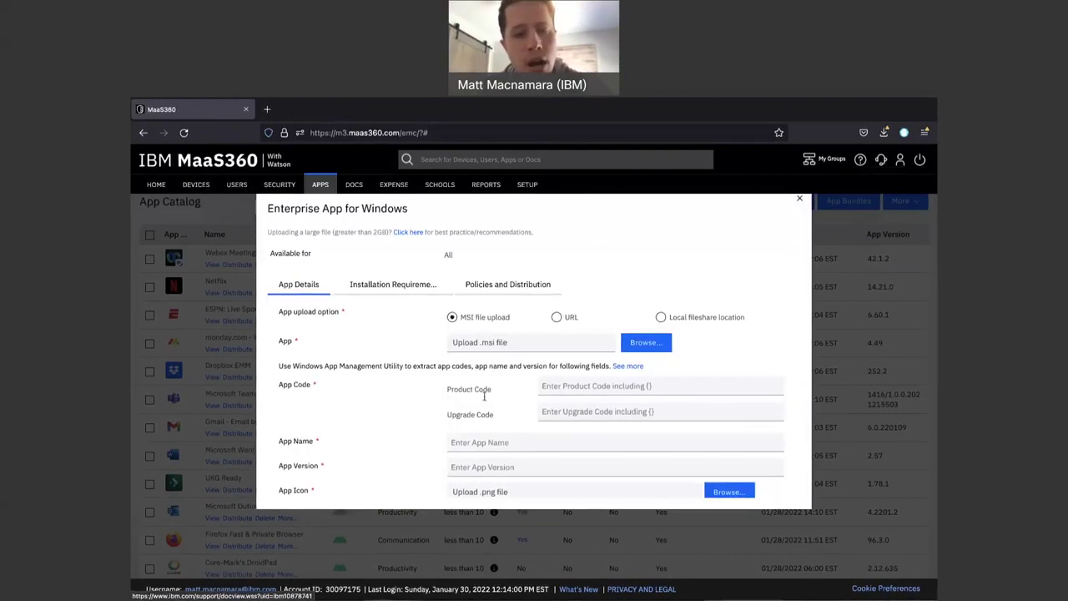
# - Review the App Details fields and Installation Requirements of the MSI enterprise app form
pyautogui.scroll(-4, 485, 392)
pyautogui.scroll(4, 485, 392)
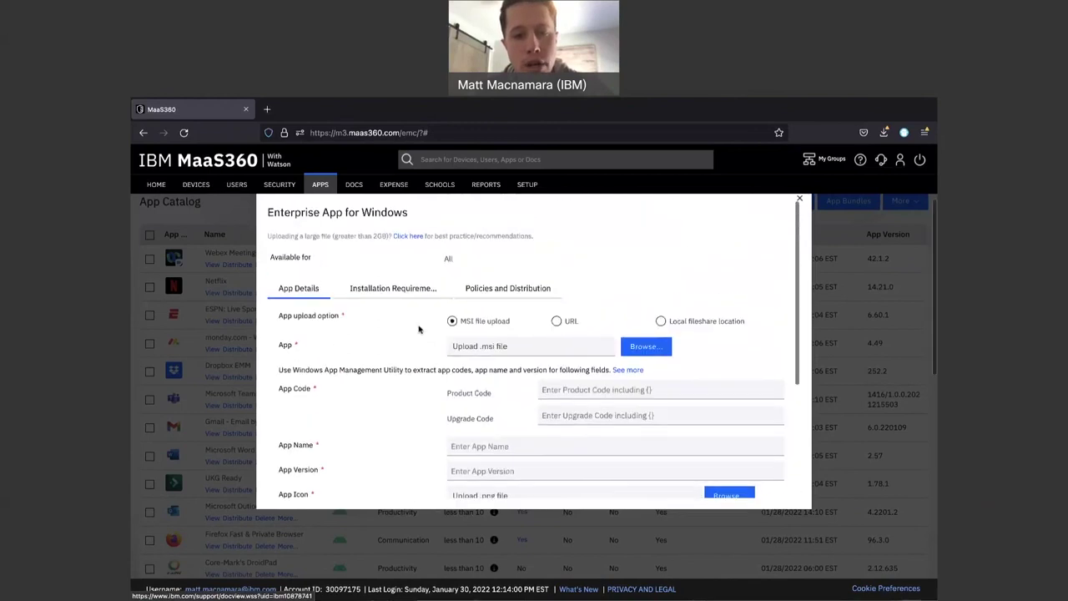
pyautogui.click(371, 280)
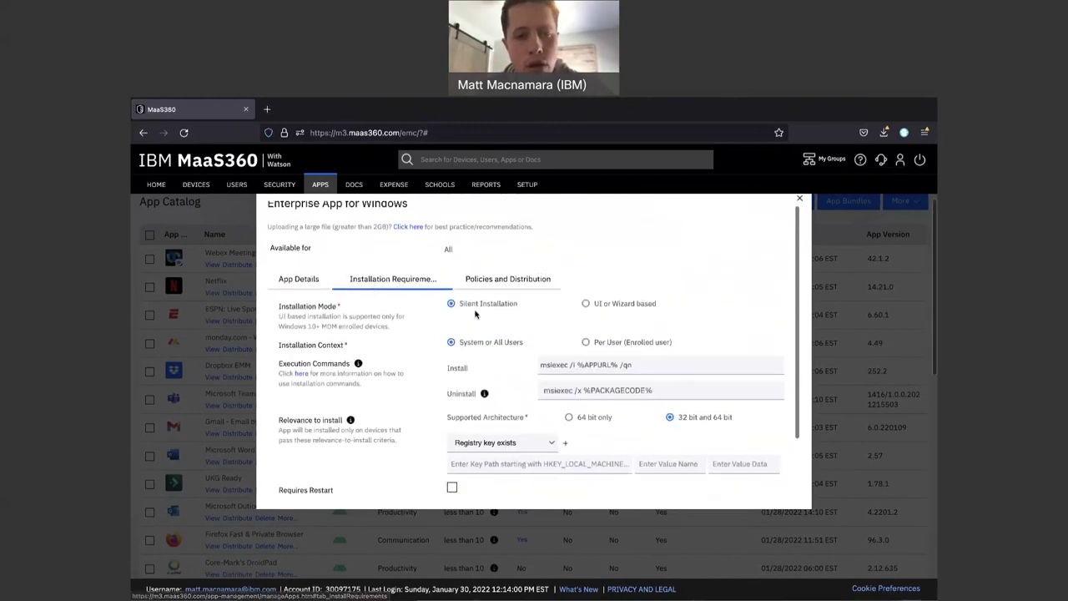
pyautogui.scroll(-2, 506, 338)
pyautogui.scroll(2, 507, 334)
# - Review the Policies and Distribution settings, including the Distribute to choices, and close the form without adding an app
pyautogui.click(500, 286)
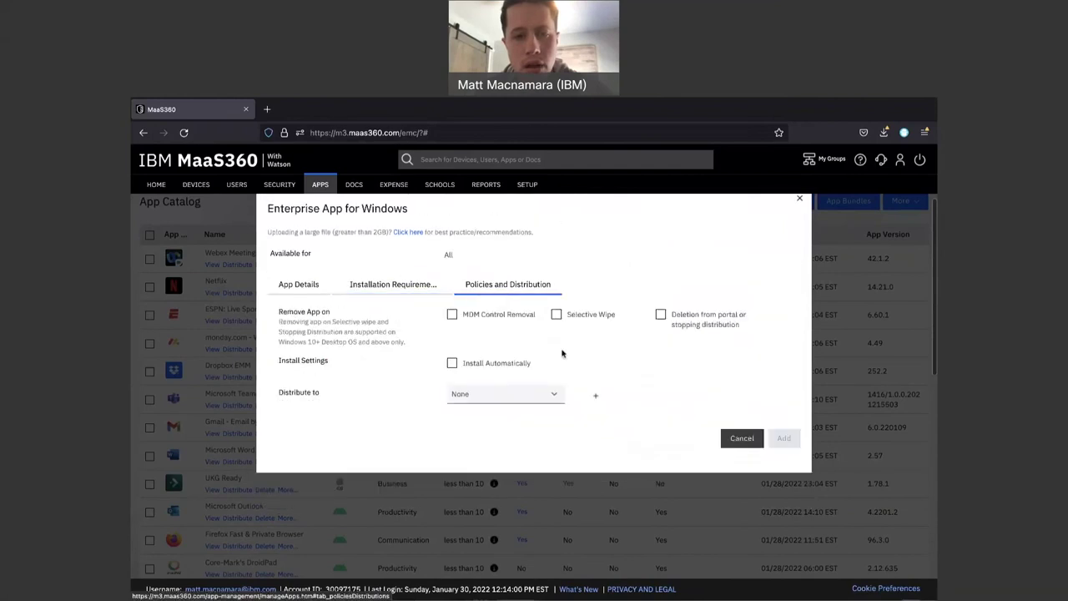
pyautogui.click(526, 396)
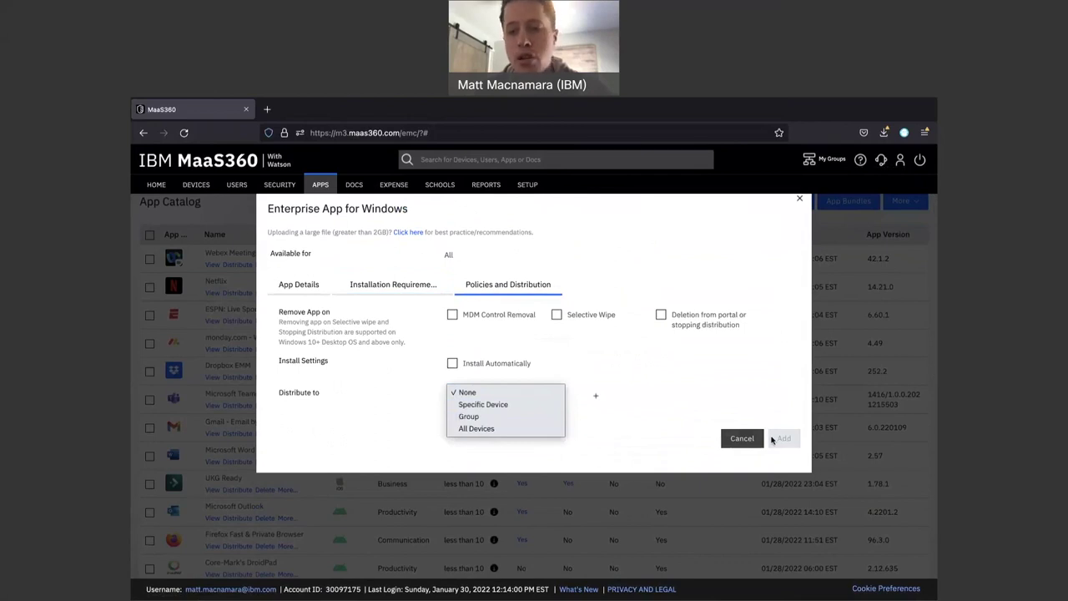
pyautogui.click(660, 384)
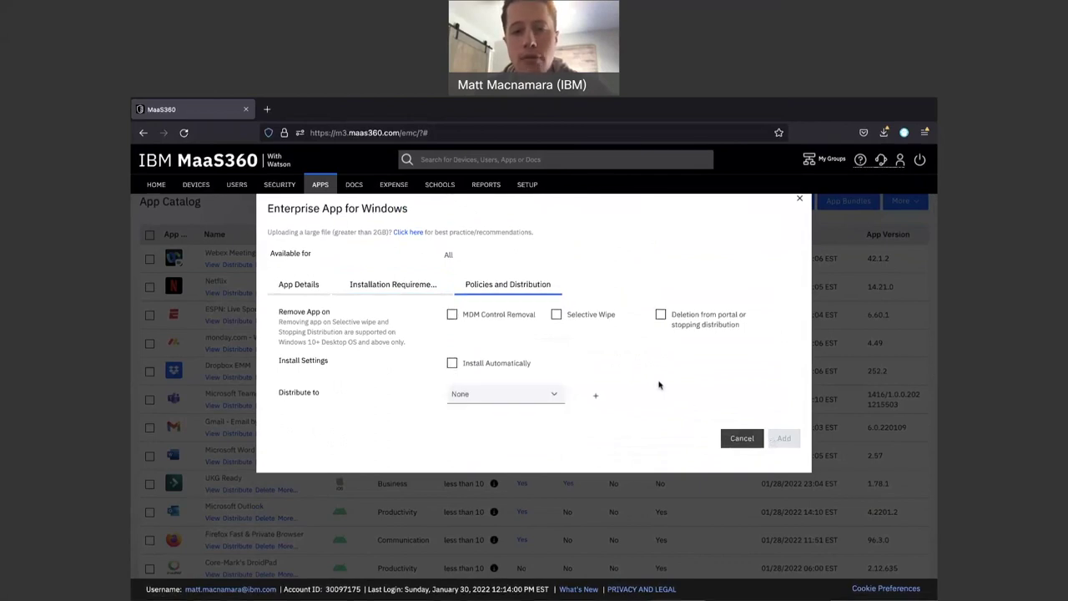
pyautogui.scroll(1, 817, 227)
pyautogui.click(800, 211)
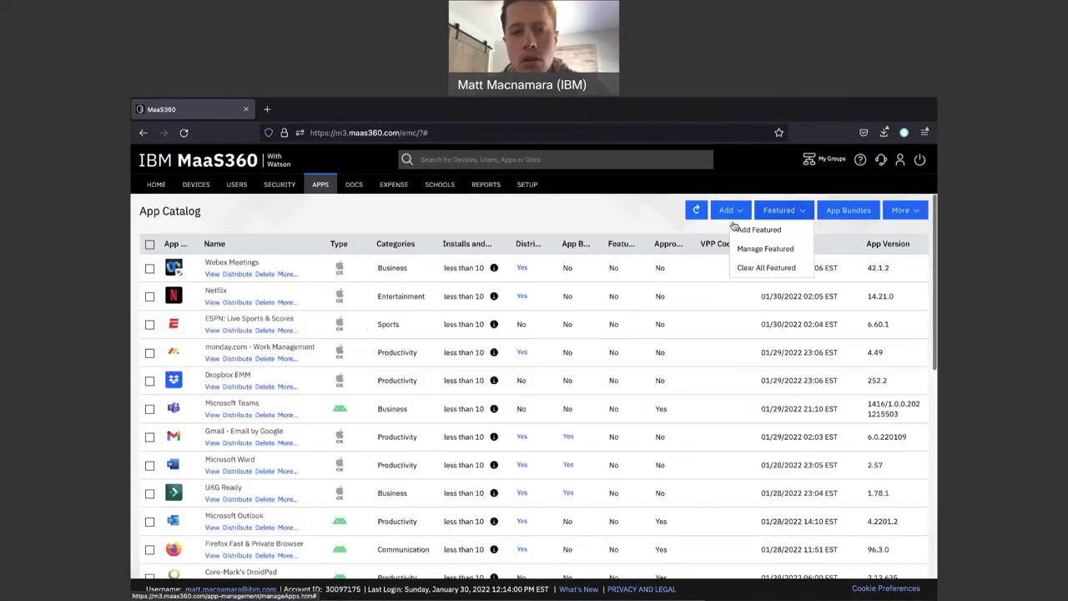
# - Return to the MaaS360 Home page with the Alert Center
pyautogui.click(166, 192)
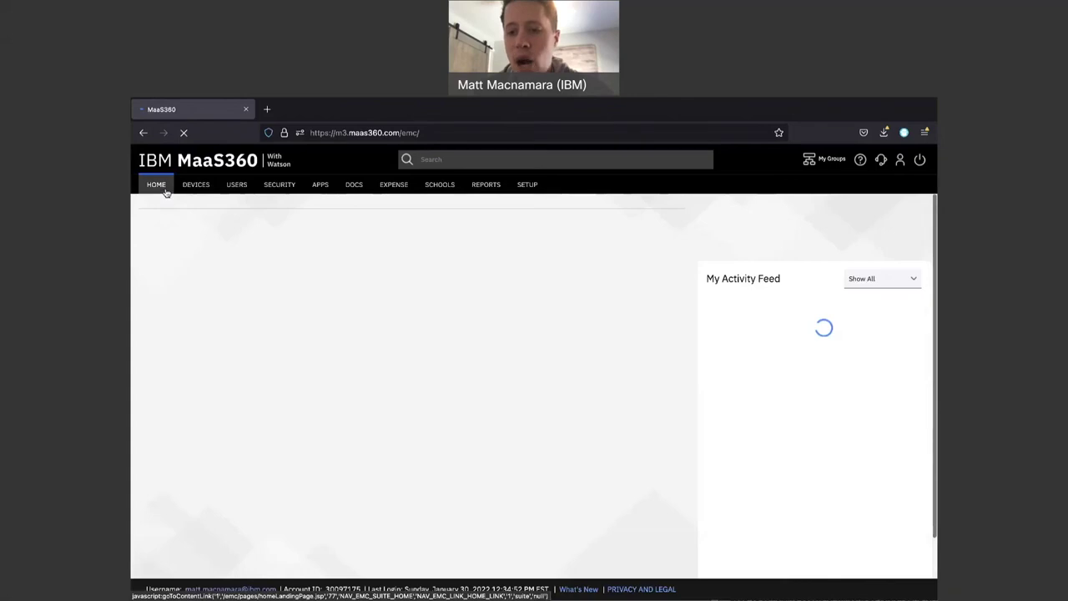
pyautogui.moveTo(196, 184)
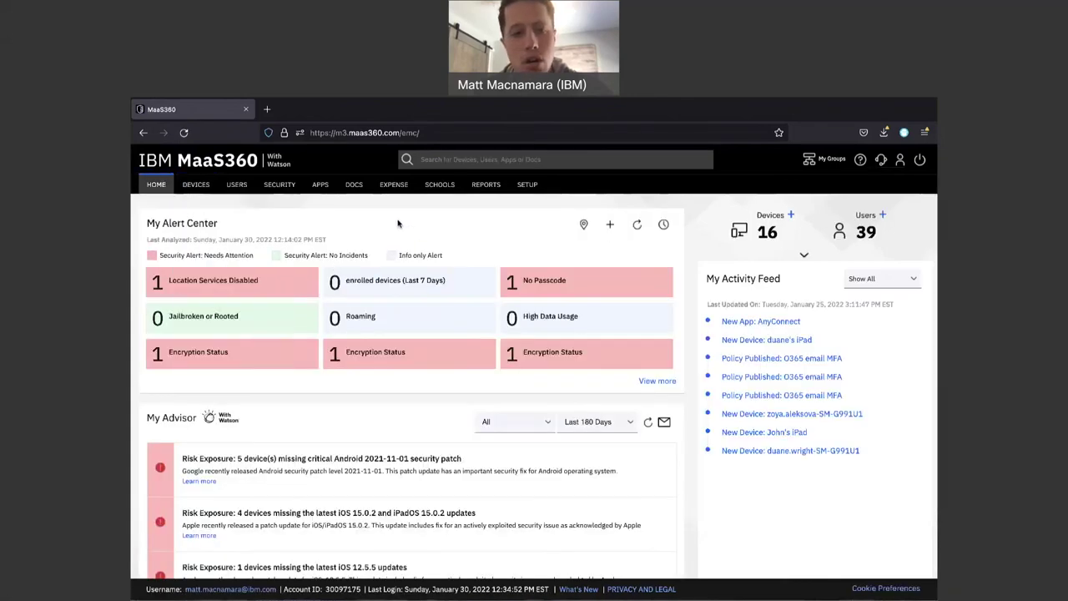